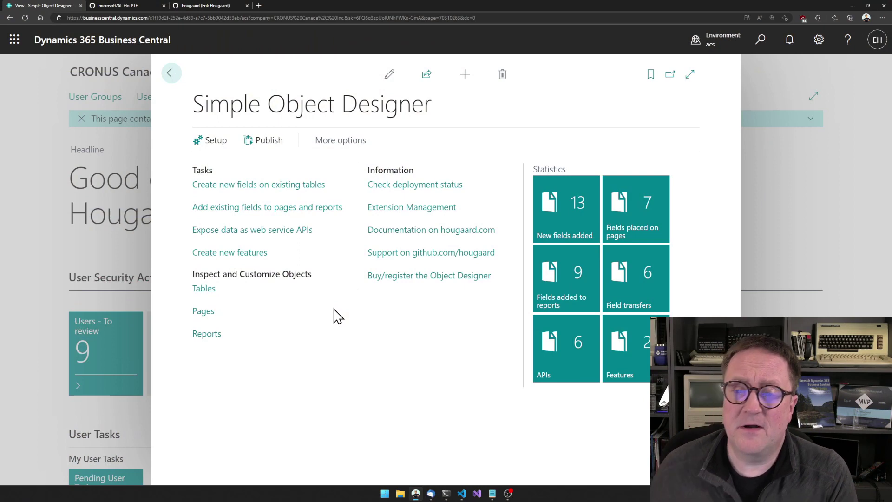
# Step: In the Simple Object Designer setup, set GitHub Integration Mode to Source Repository/AL-Go!
pyautogui.click(225, 143)
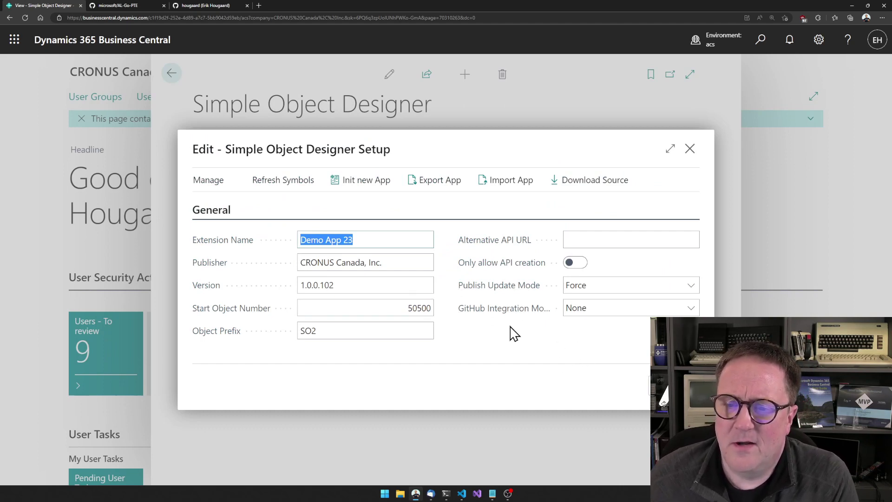
pyautogui.moveTo(499, 319)
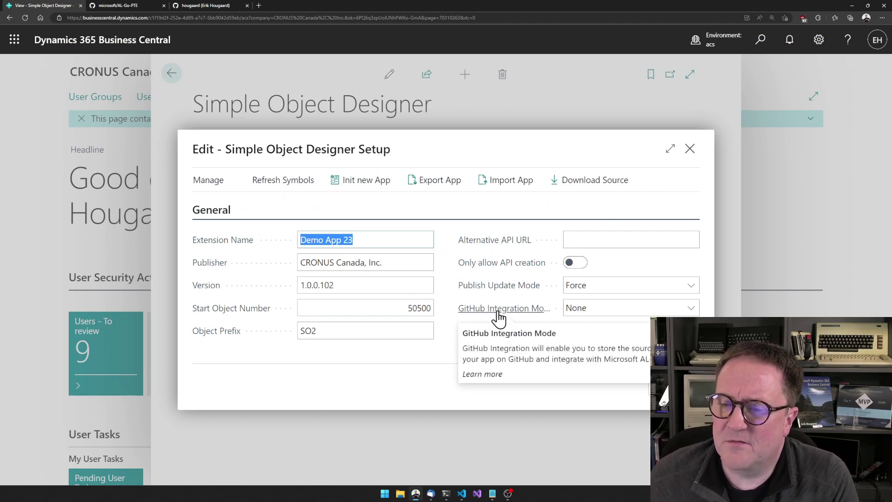
pyautogui.click(592, 311)
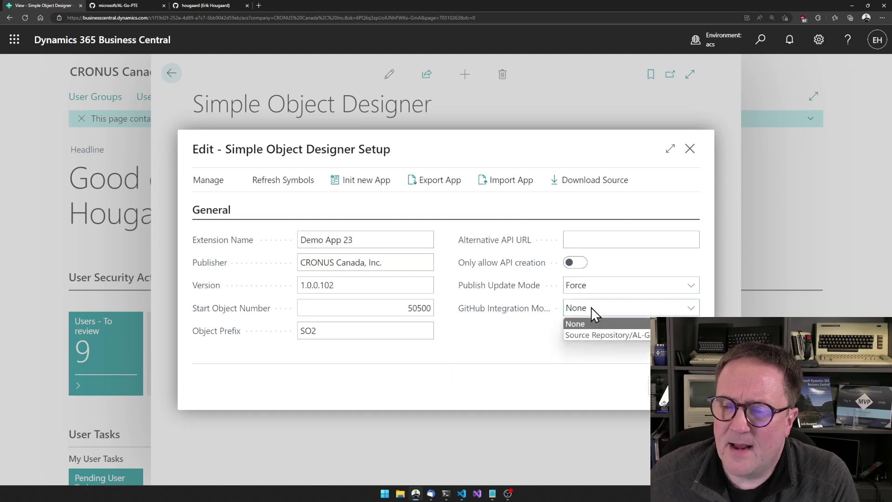
pyautogui.click(595, 337)
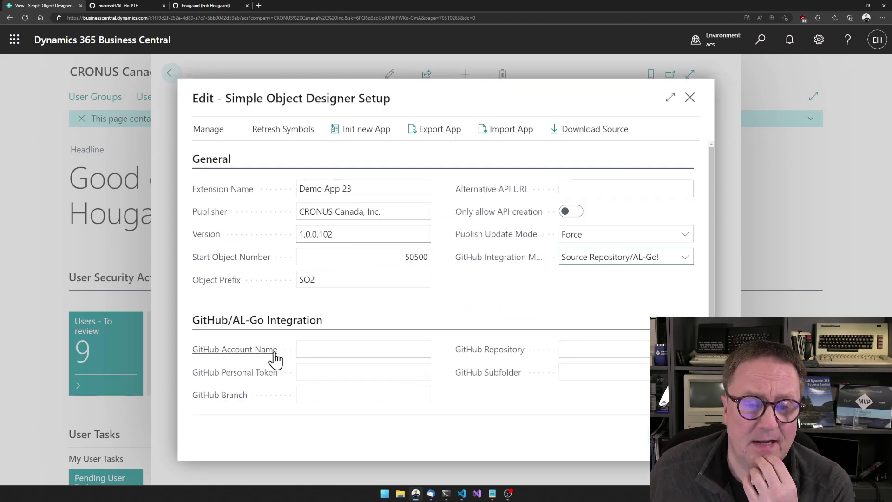
pyautogui.moveTo(223, 361)
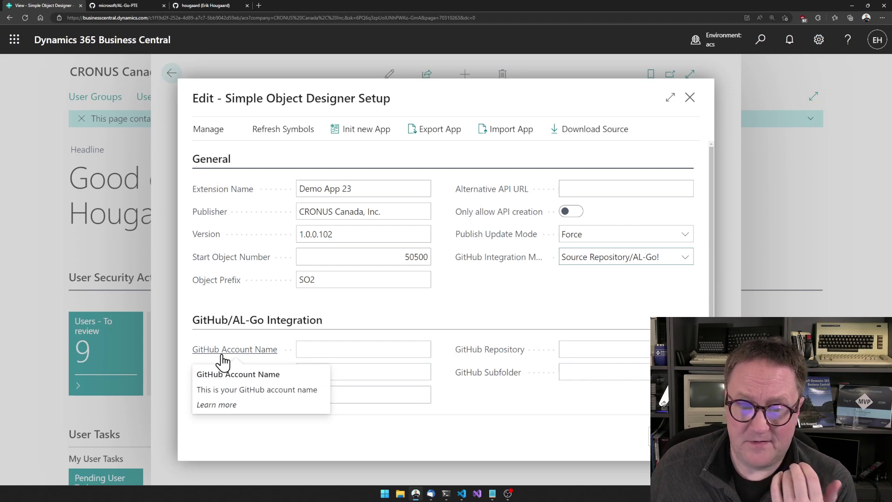
pyautogui.click(212, 6)
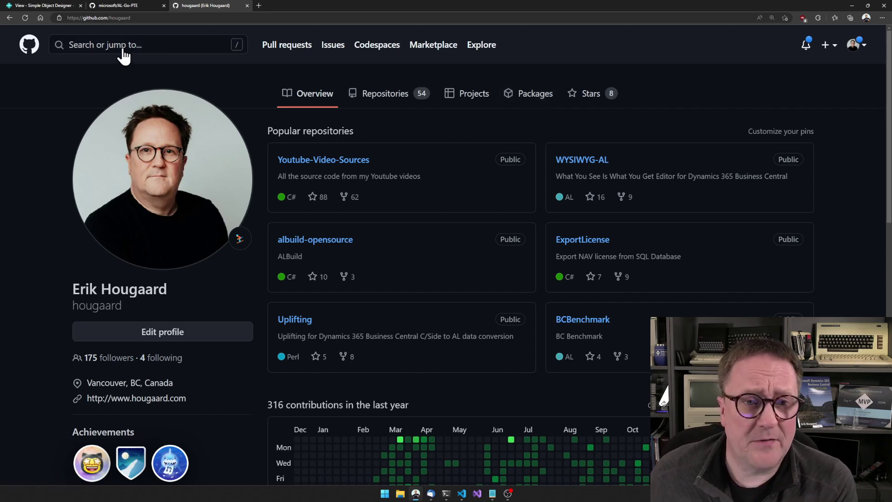
# Step: Enter the GitHub username from the profile URL as the setup's GitHub Account Name
pyautogui.moveTo(110, 18); pyautogui.dragTo(167, 20)
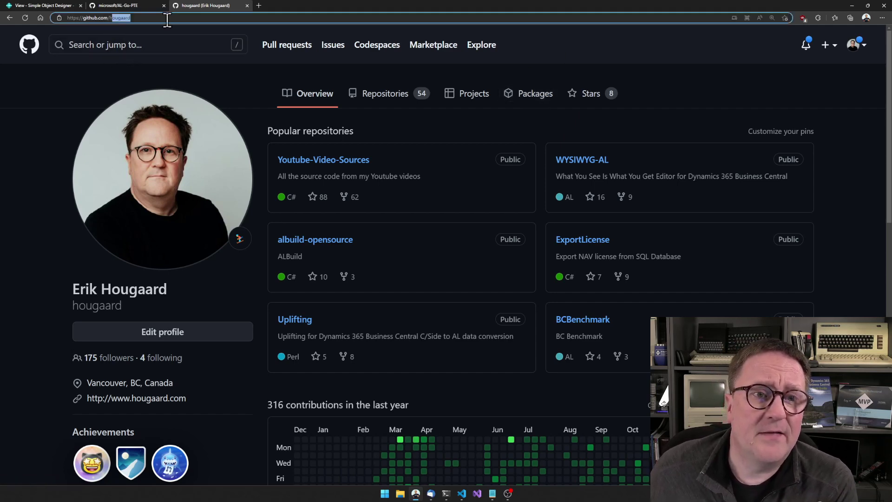
pyautogui.click(167, 20)
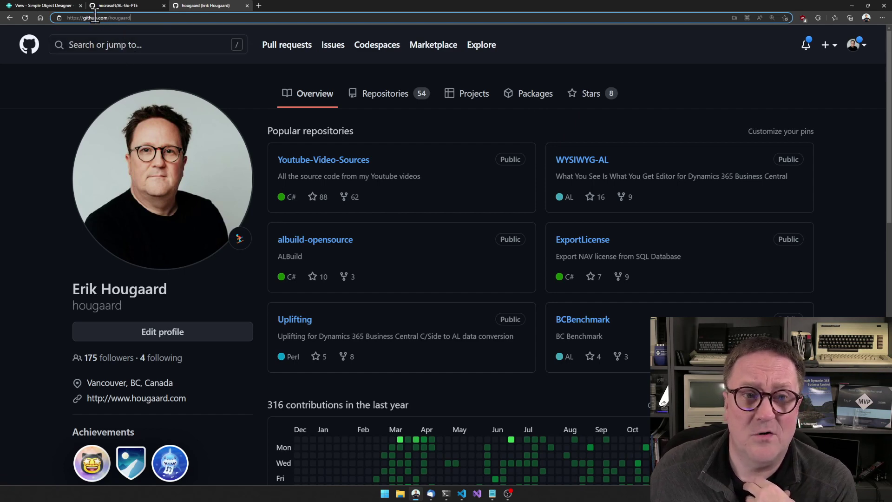
pyautogui.click(57, 8)
pyautogui.click(356, 347)
pyautogui.write('hougaard')
pyautogui.press('Tab')
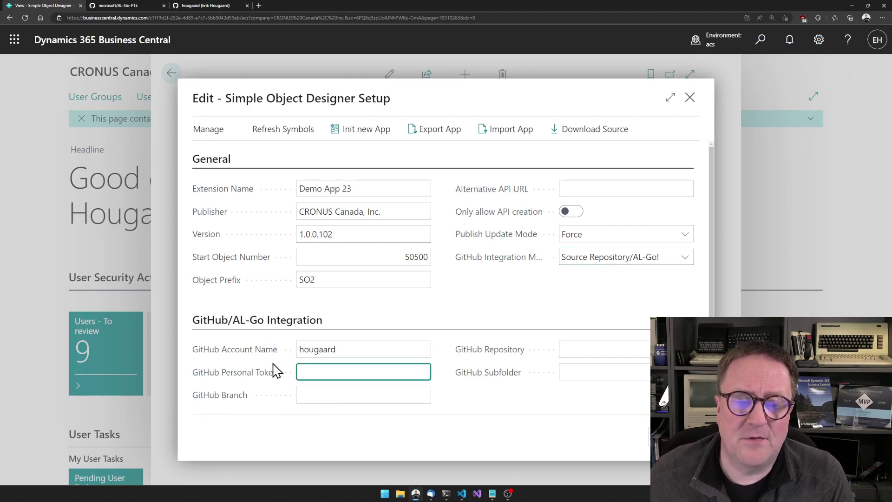
pyautogui.click(209, 5)
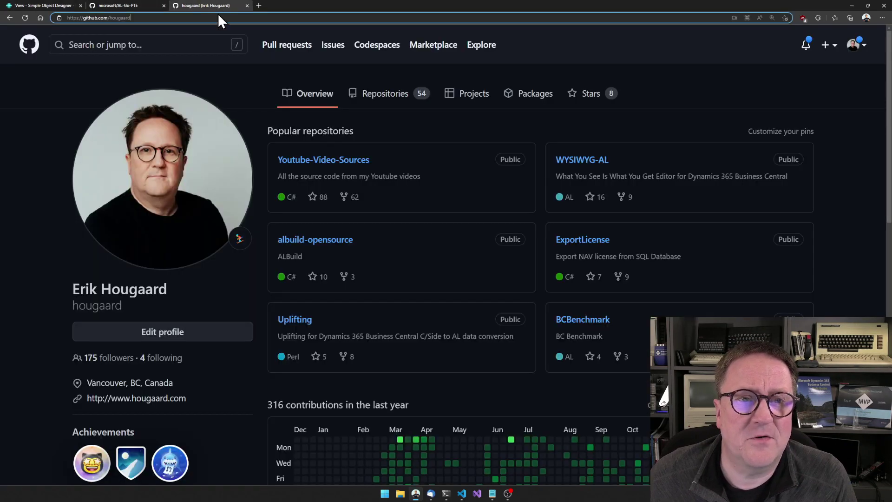
# Step: Go to Developer settings > Personal access tokens > Tokens (classic) and show Generate new token options
pyautogui.click(854, 46)
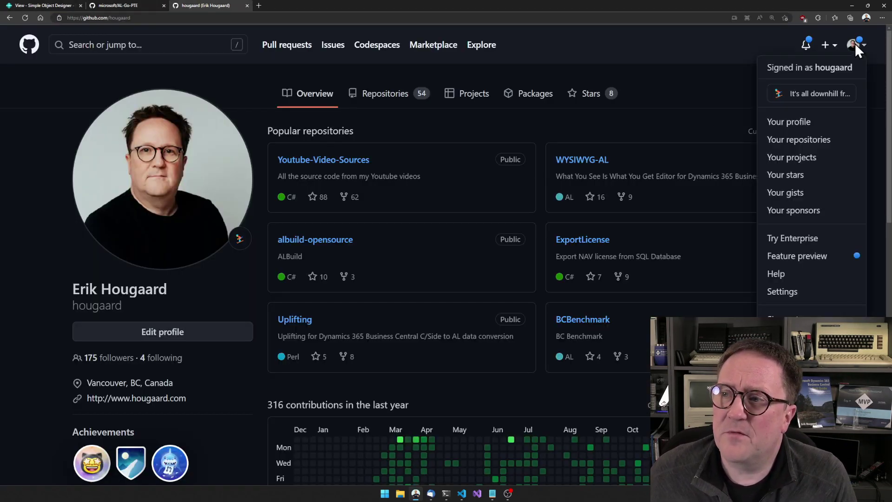
pyautogui.click(808, 297)
pyautogui.scroll(-5, 170, 253)
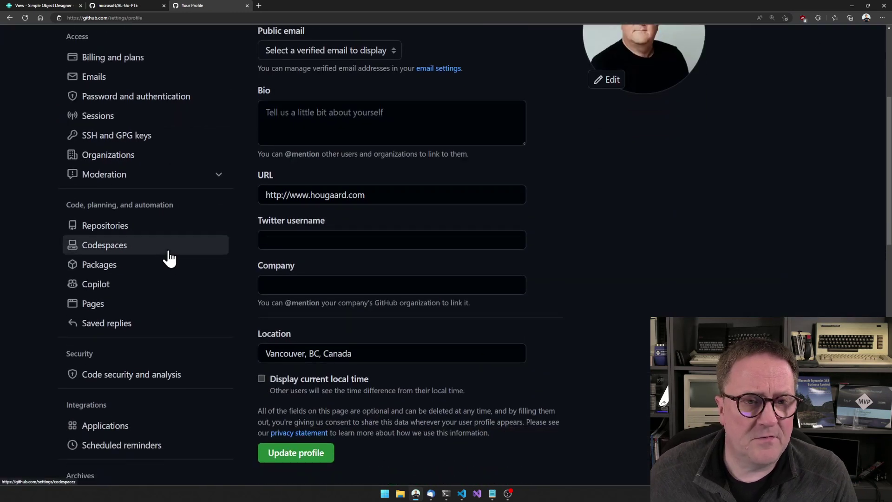
pyautogui.scroll(-4, 169, 258)
pyautogui.click(104, 345)
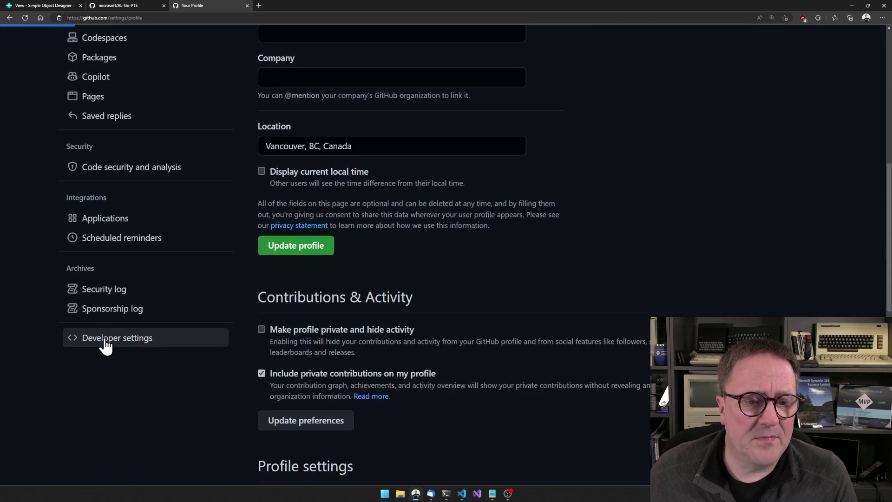
pyautogui.click(210, 172)
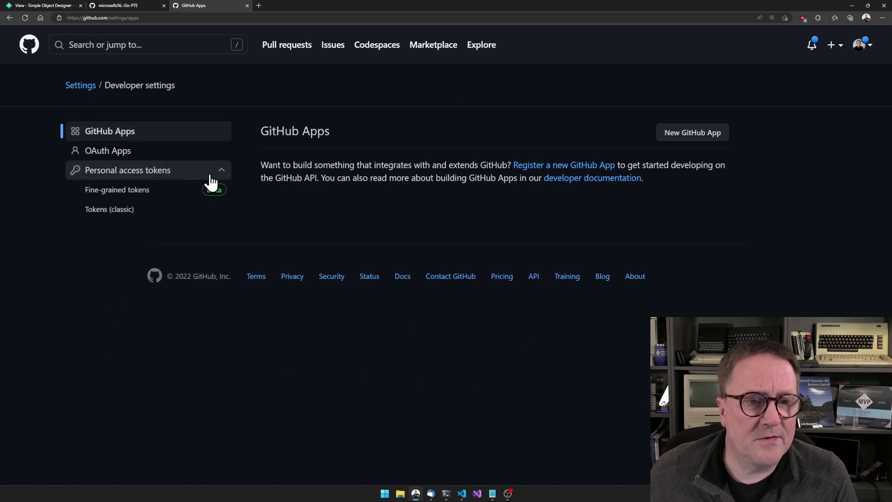
pyautogui.click(105, 215)
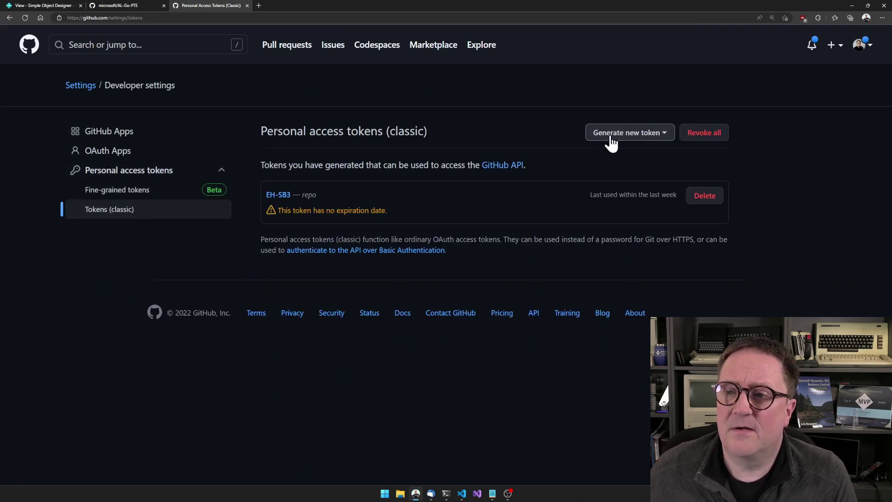
pyautogui.click(611, 144)
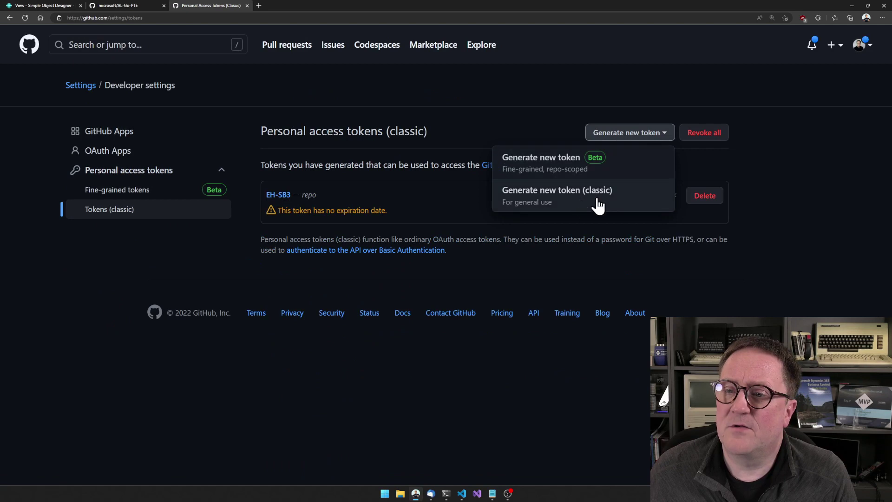
# Step: Start a classic token with note 'Simple Object Designer (classic)' expiring in 7 days
pyautogui.click(530, 199)
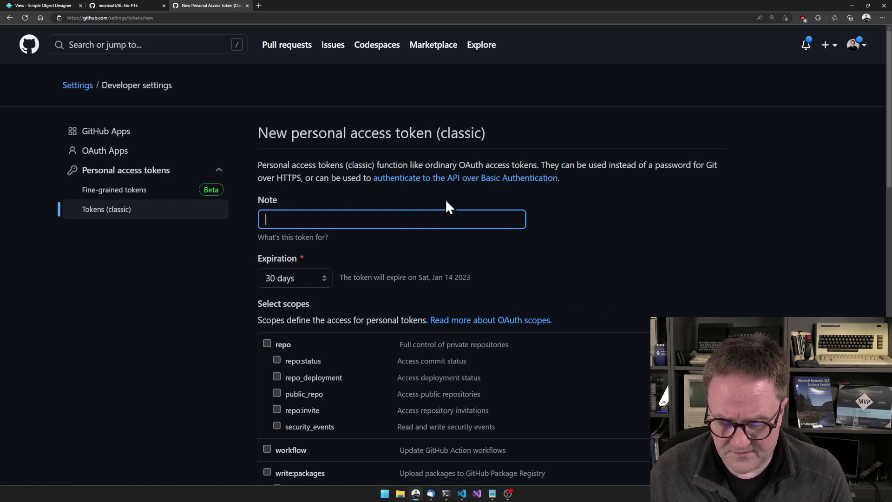
pyautogui.write('Simple Object')
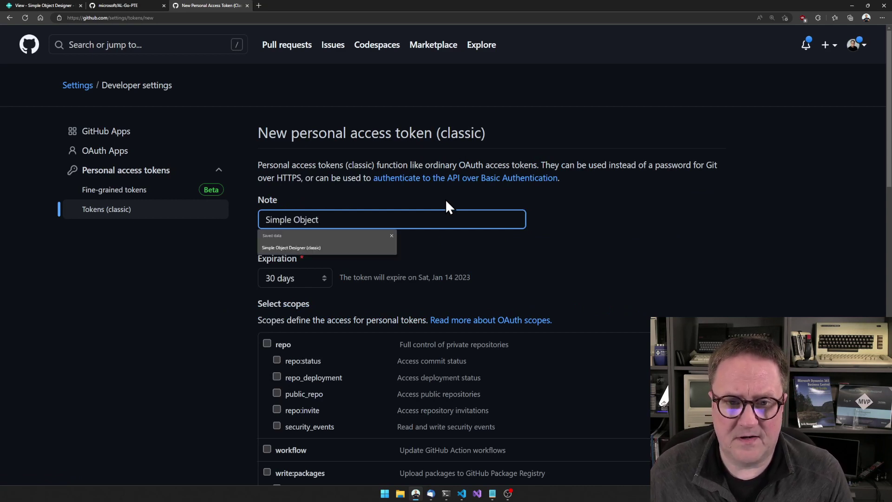
pyautogui.press('Down')
pyautogui.press('Return')
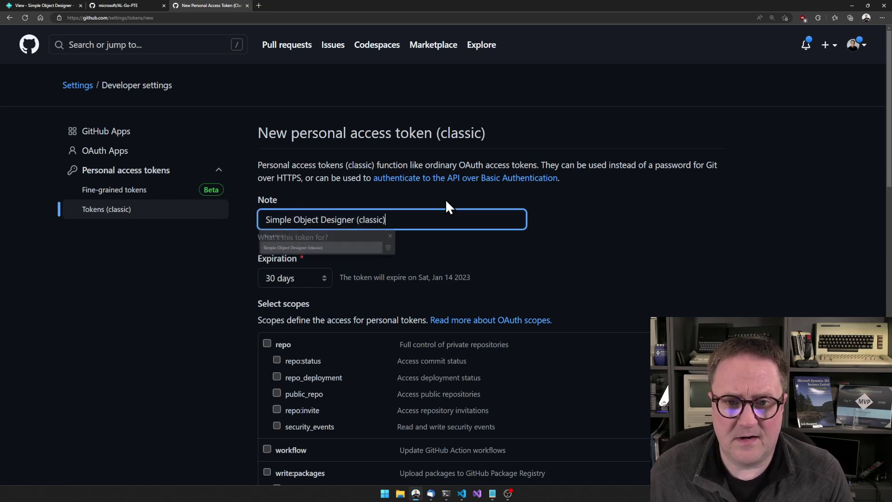
pyautogui.click(318, 279)
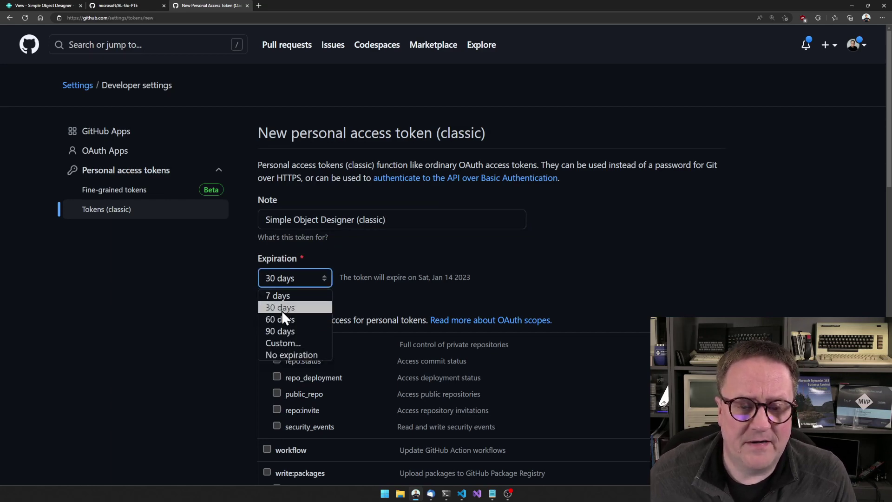
pyautogui.click(288, 298)
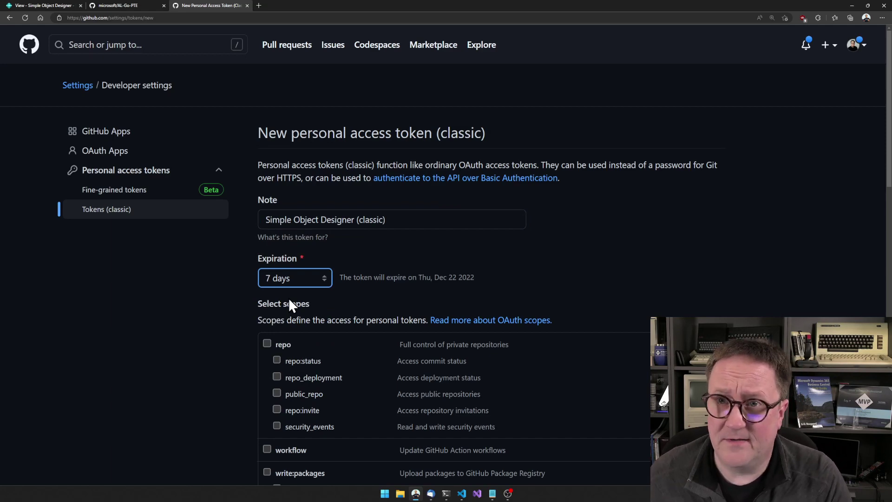
# Step: Grant the token full repo scope, generate it, and copy its value
pyautogui.scroll(-2, 371, 297)
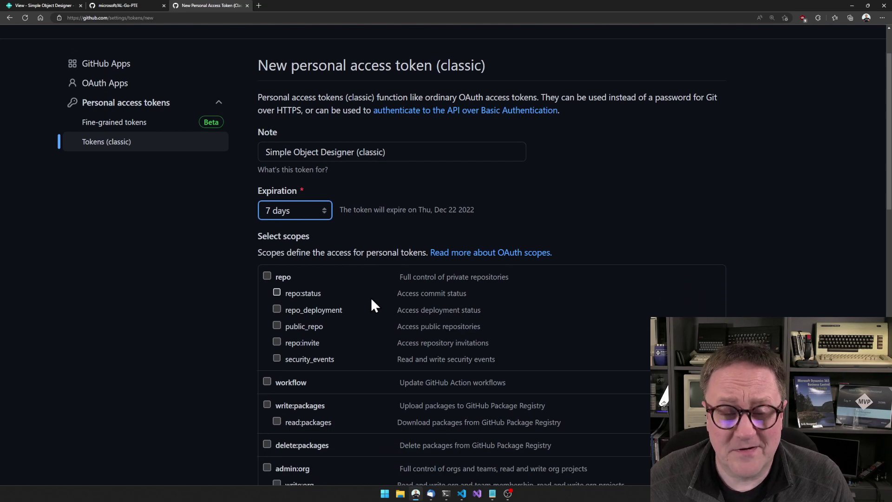
pyautogui.scroll(-1, 371, 301)
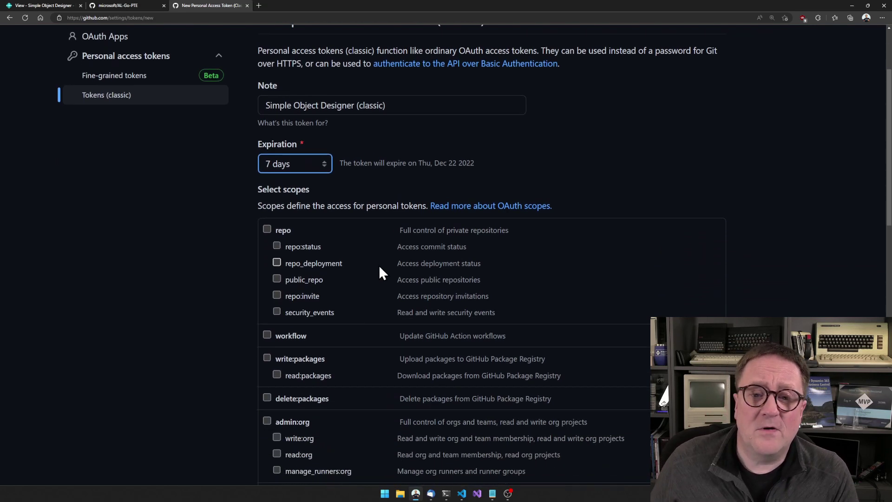
pyautogui.click(267, 229)
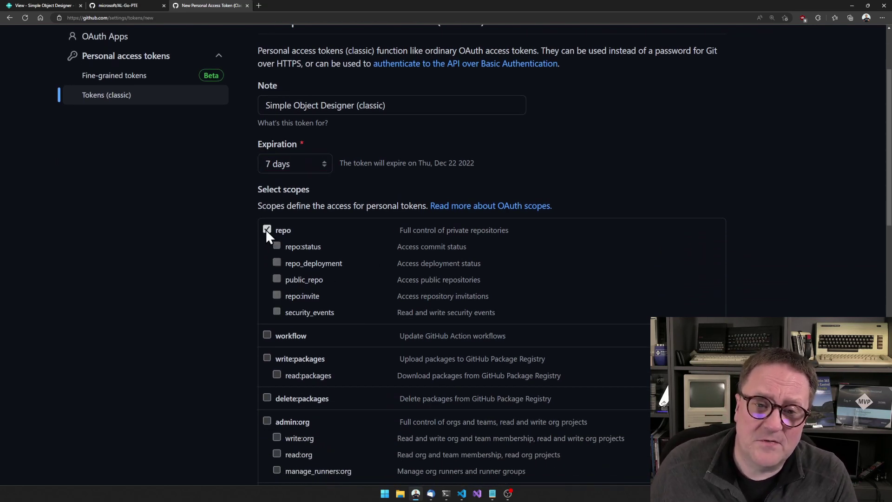
pyautogui.scroll(-7, 408, 316)
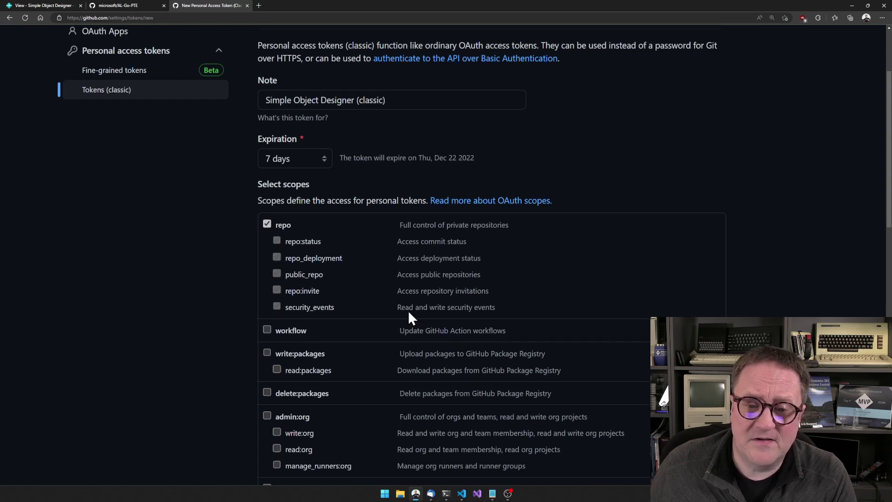
pyautogui.scroll(-6, 409, 317)
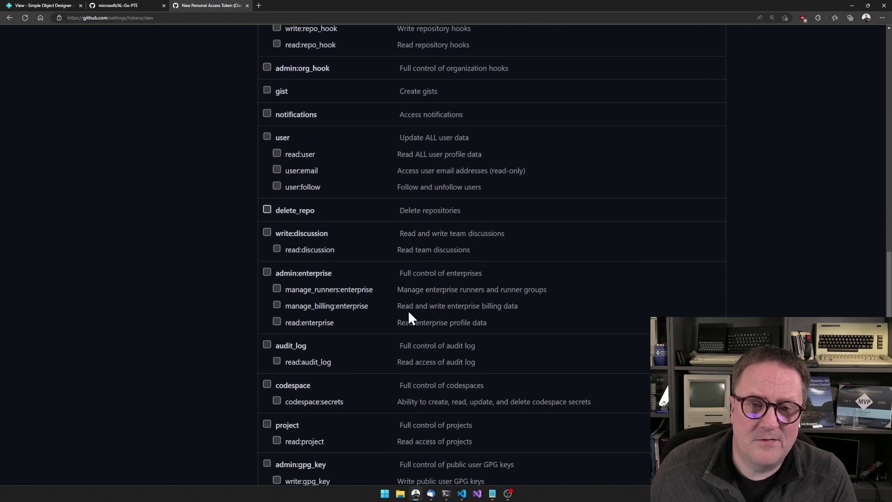
pyautogui.scroll(-2, 366, 301)
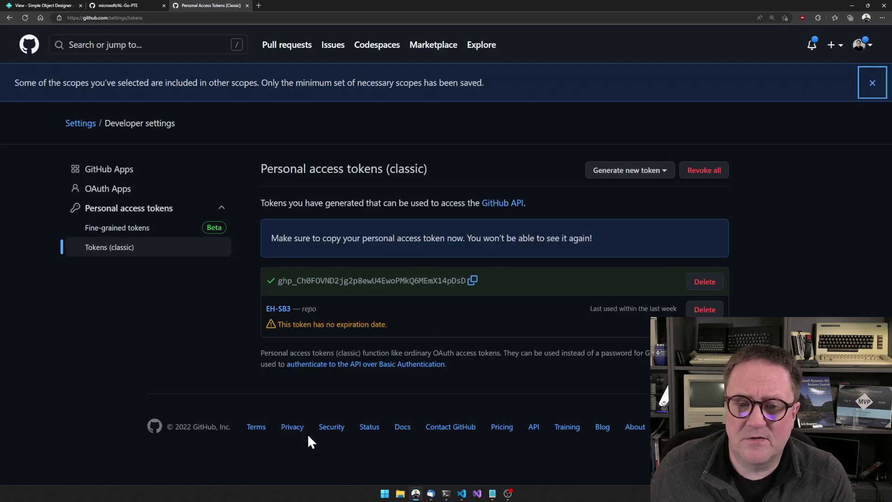
pyautogui.click(473, 282)
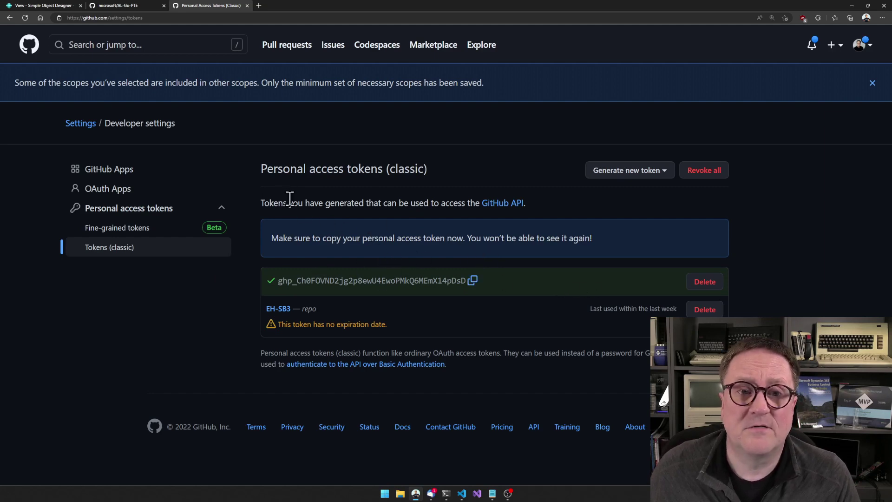
# Step: Paste the copied token into the setup's GitHub Personal Token field
pyautogui.click(40, 6)
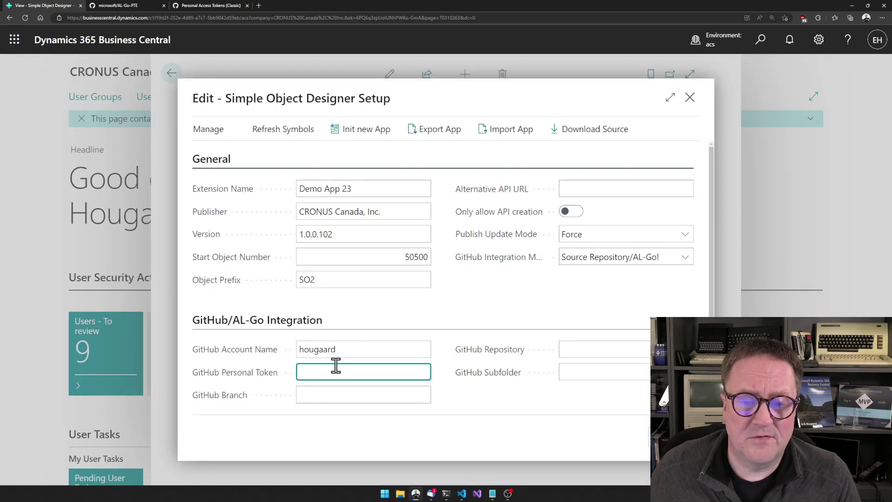
pyautogui.hotkey('ctrl', 'v')
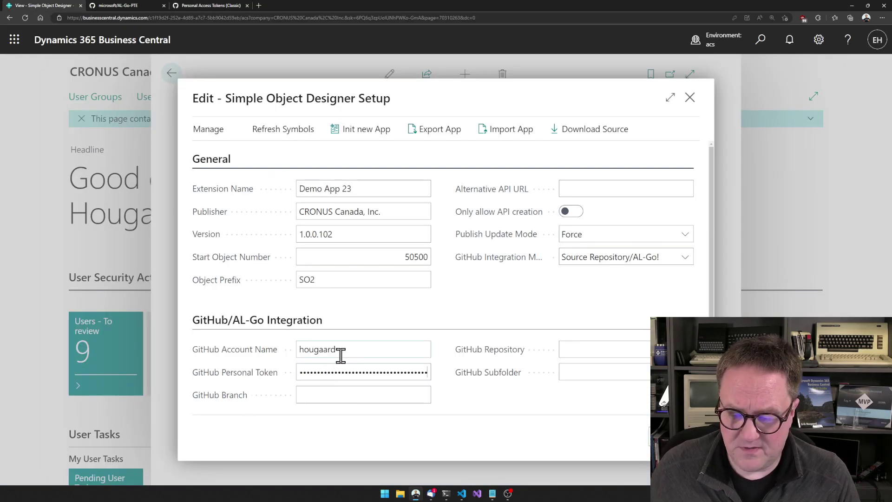
pyautogui.press('Tab')
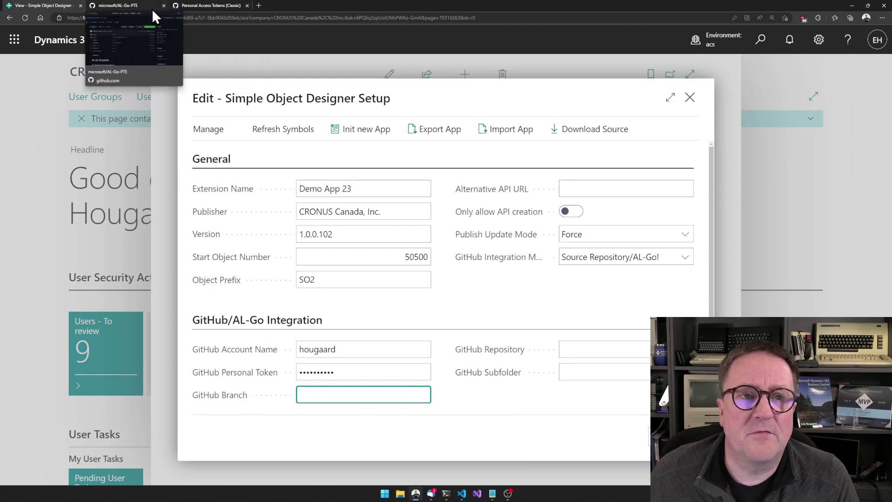
pyautogui.click(196, 6)
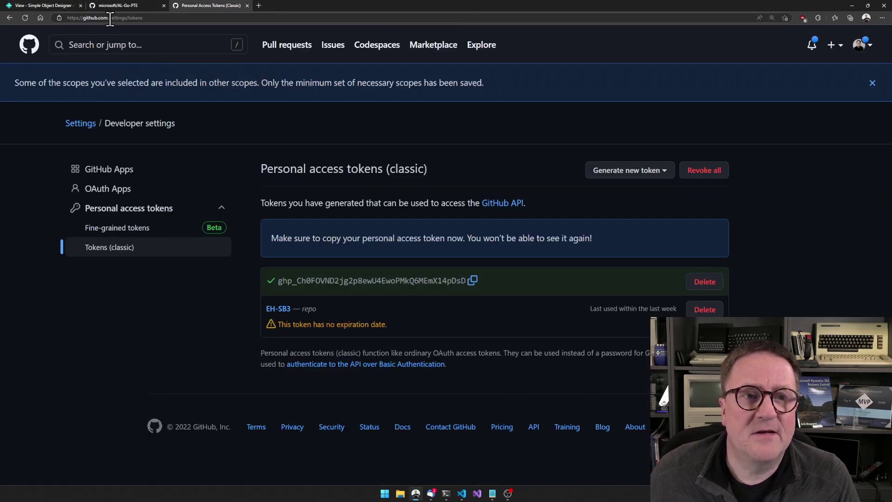
# Step: Create a private GitHub repository named demo1 with Add a README file ticked
pyautogui.click(835, 46)
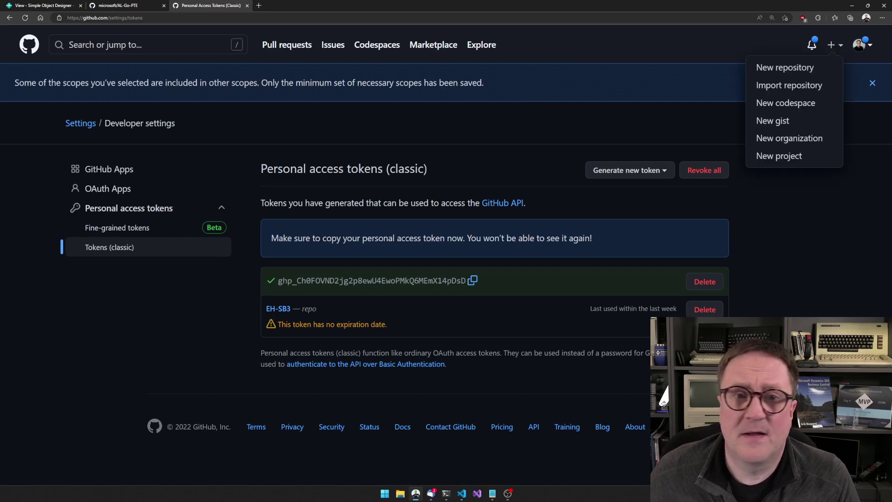
pyautogui.click(792, 67)
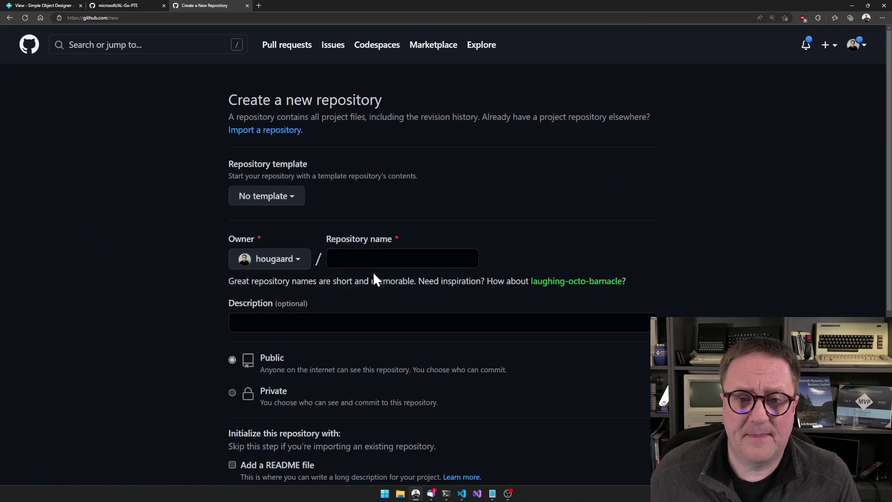
pyautogui.click(372, 267)
pyautogui.write('demo1')
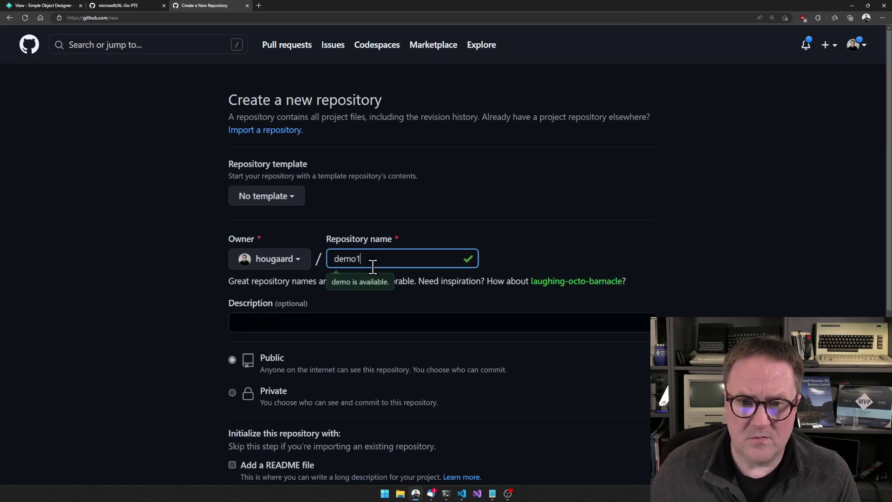
pyautogui.press('Tab')
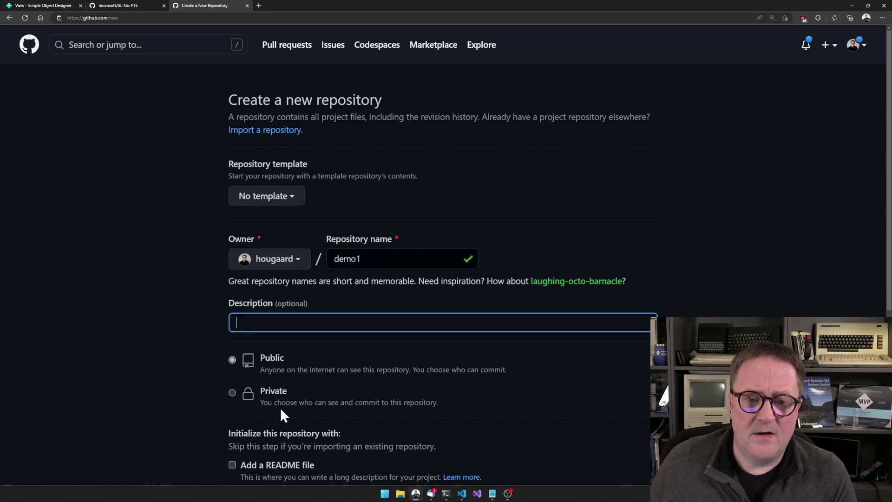
pyautogui.scroll(-1, 289, 384)
pyautogui.scroll(-1, 289, 385)
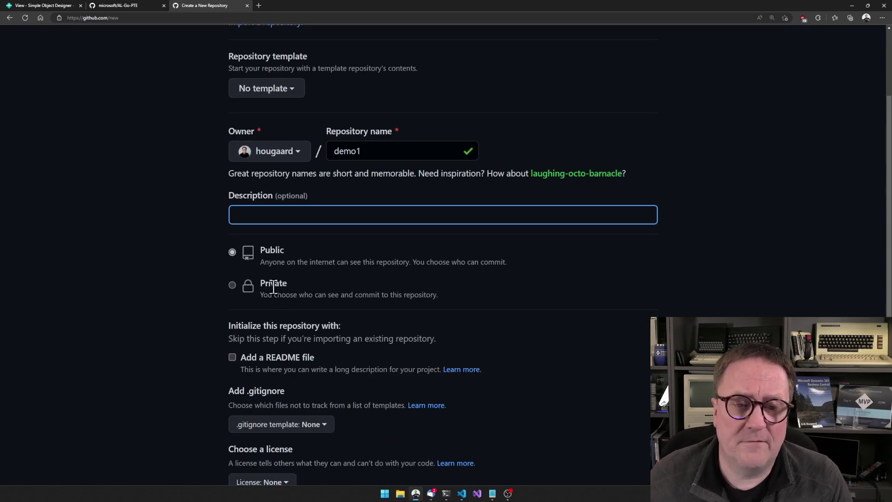
pyautogui.click(232, 285)
pyautogui.scroll(-2, 232, 288)
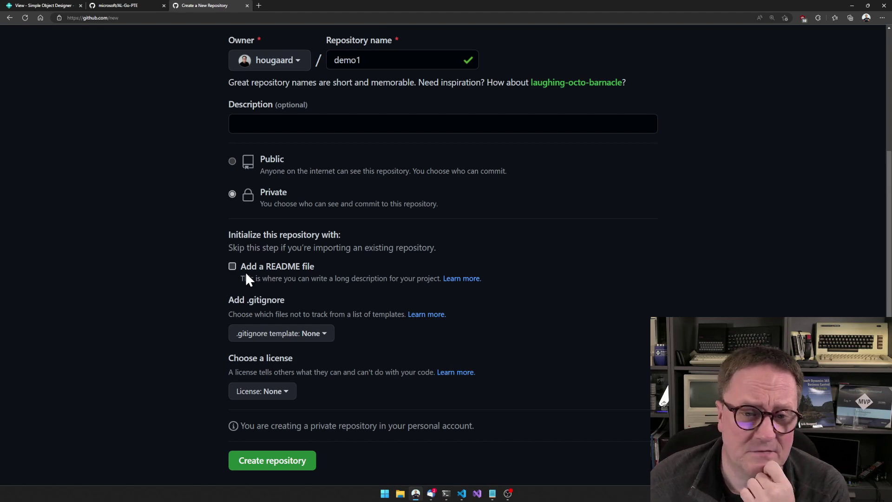
pyautogui.click(232, 266)
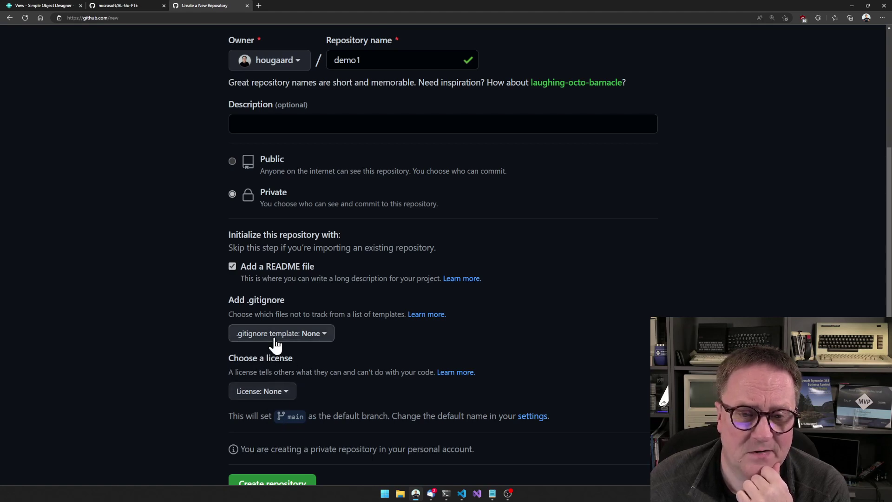
pyautogui.scroll(-1, 297, 349)
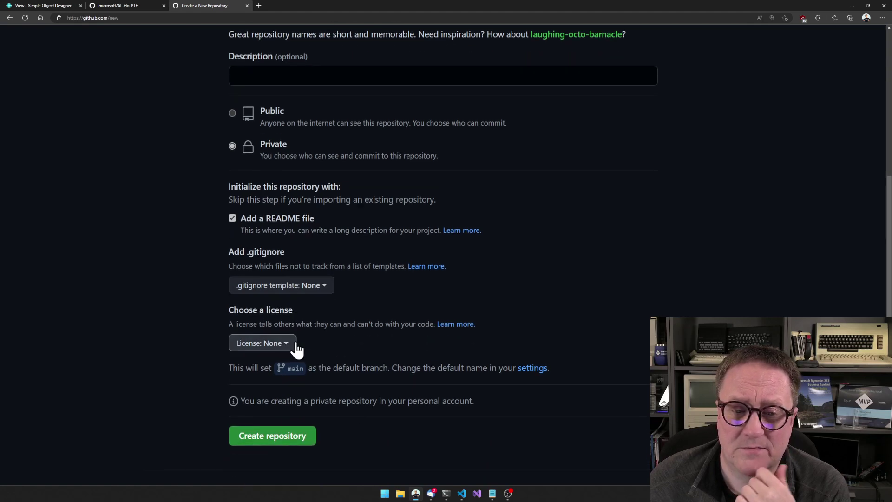
pyautogui.click(274, 437)
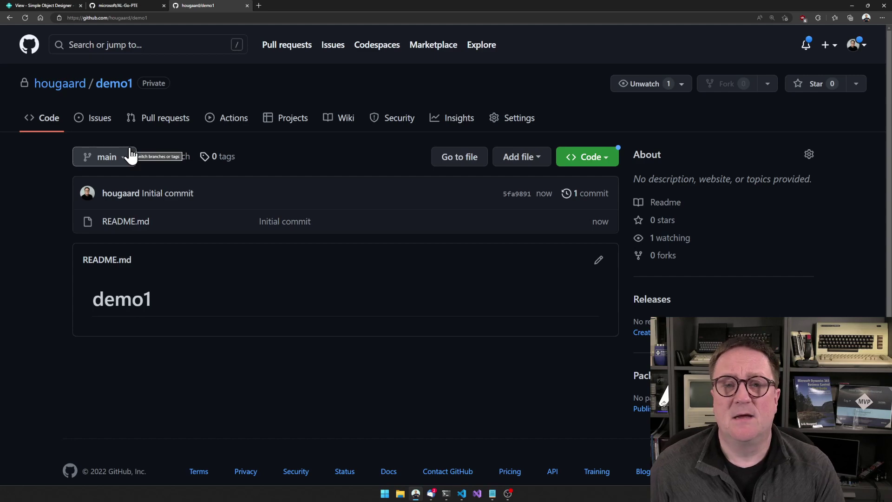
# Step: Fill in GitHub Branch 'main', Repository 'demo1' and Subfolder 'TheApp/', then close the setup
pyautogui.click(57, 5)
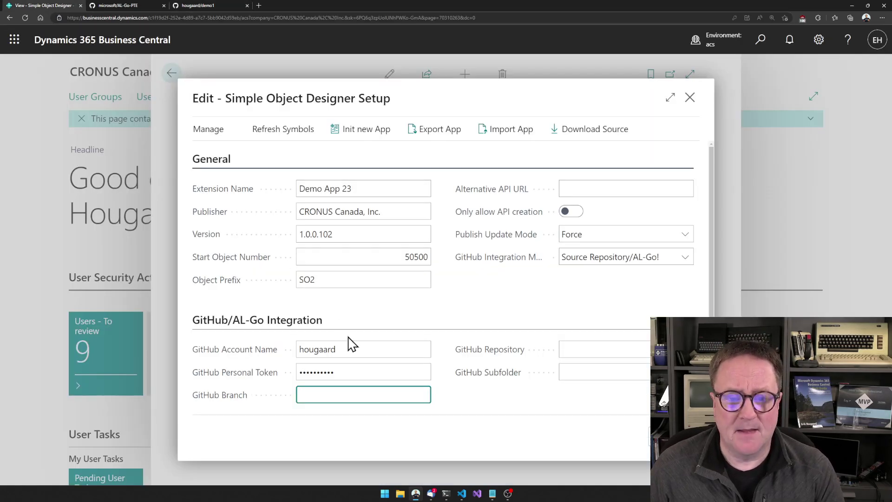
pyautogui.write('main')
pyautogui.press('Tab')
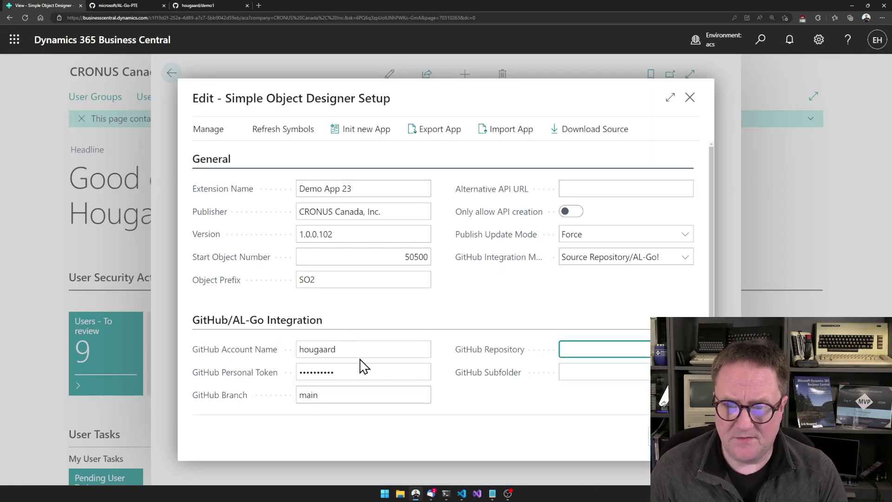
pyautogui.press('Tab')
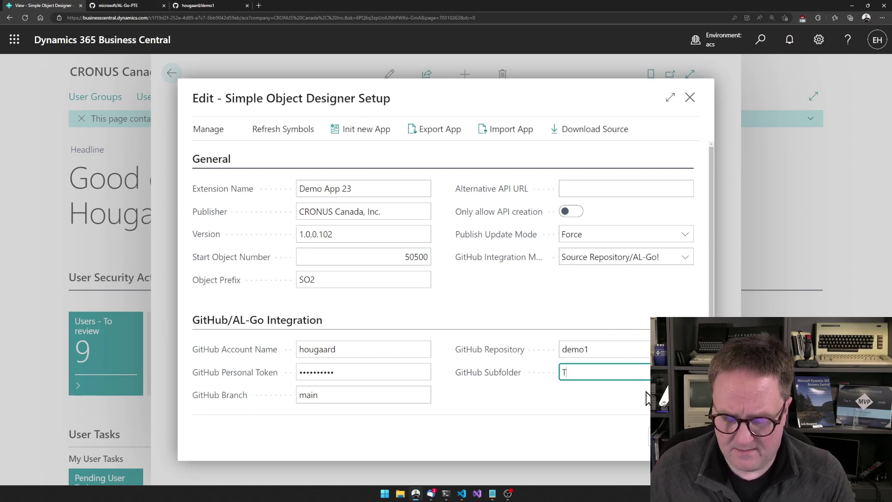
pyautogui.write('/')
pyautogui.press('Tab')
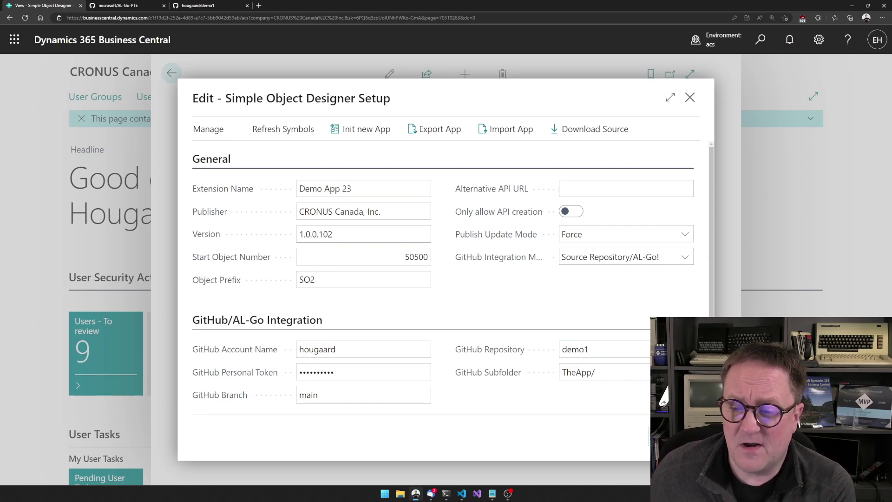
pyautogui.press('Escape')
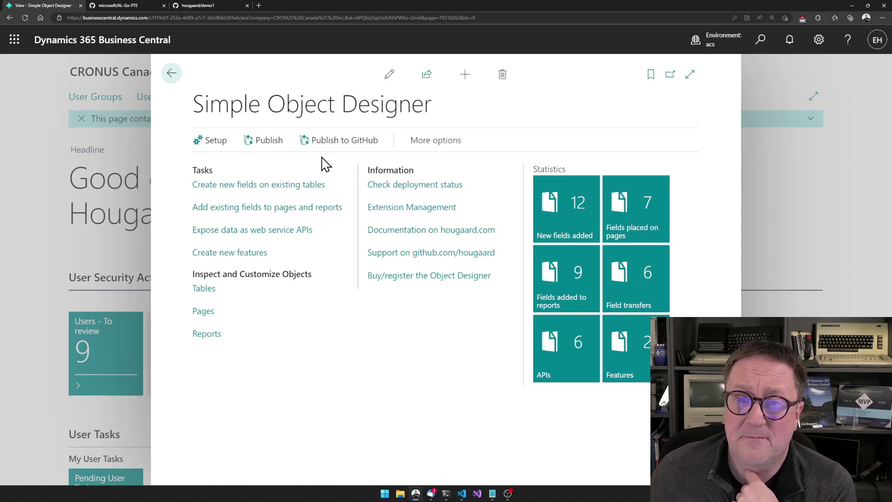
# Step: Publish the extension to GitHub, acknowledge 'GitHub updated!', and view the demo1 repository
pyautogui.click(332, 143)
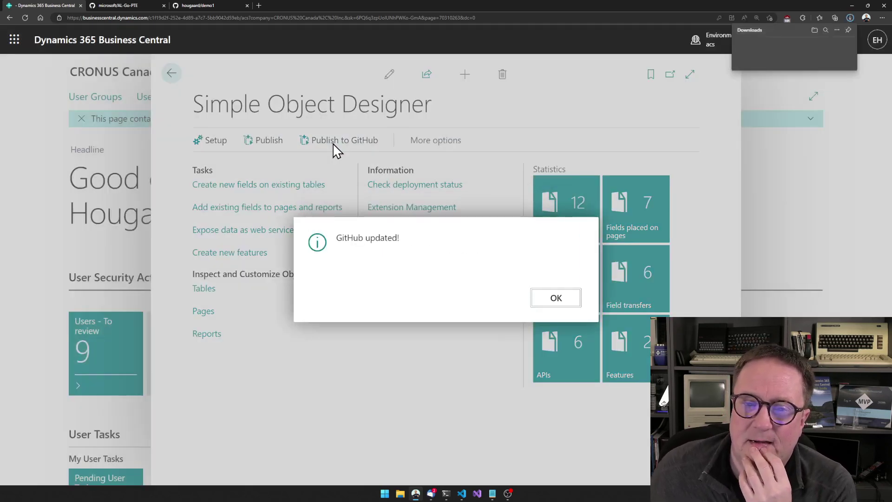
pyautogui.click(557, 300)
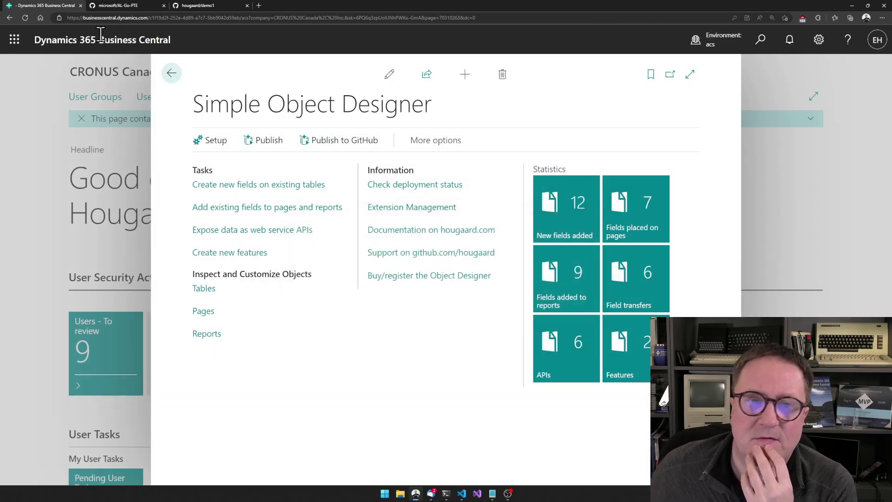
pyautogui.click(205, 7)
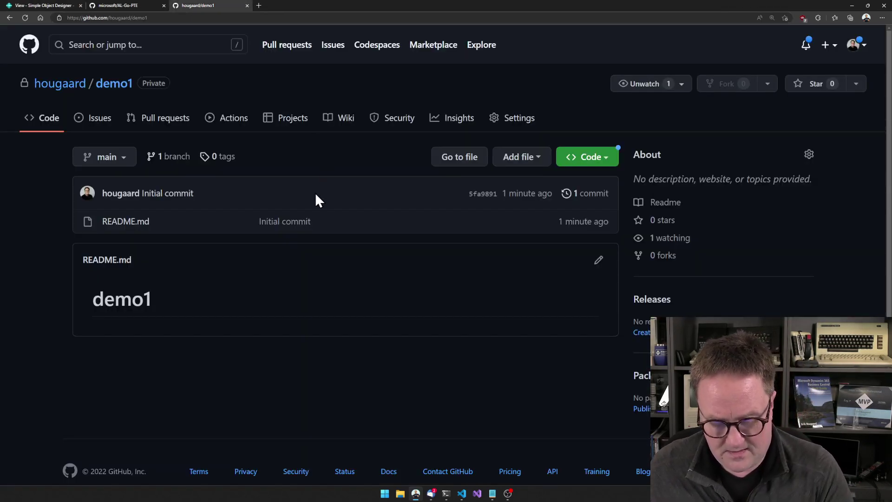
# Step: Reload demo1 and inspect its commit history for the new commit
pyautogui.press('F5')
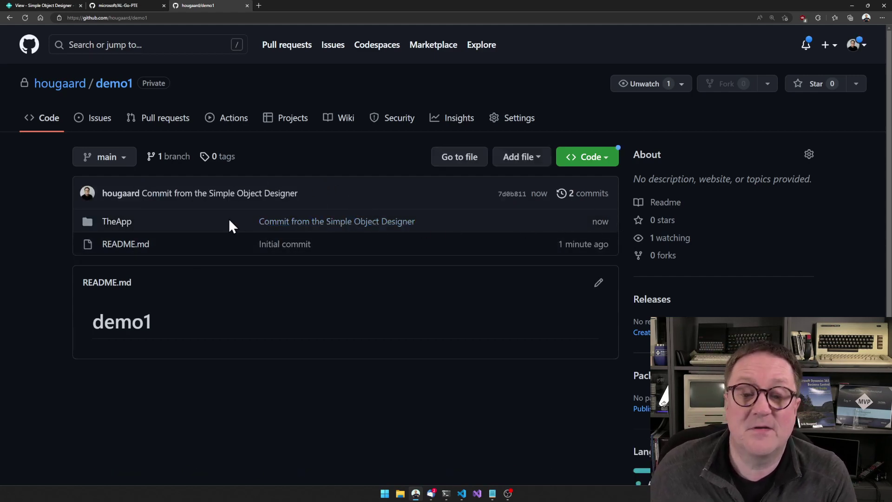
pyautogui.click(580, 193)
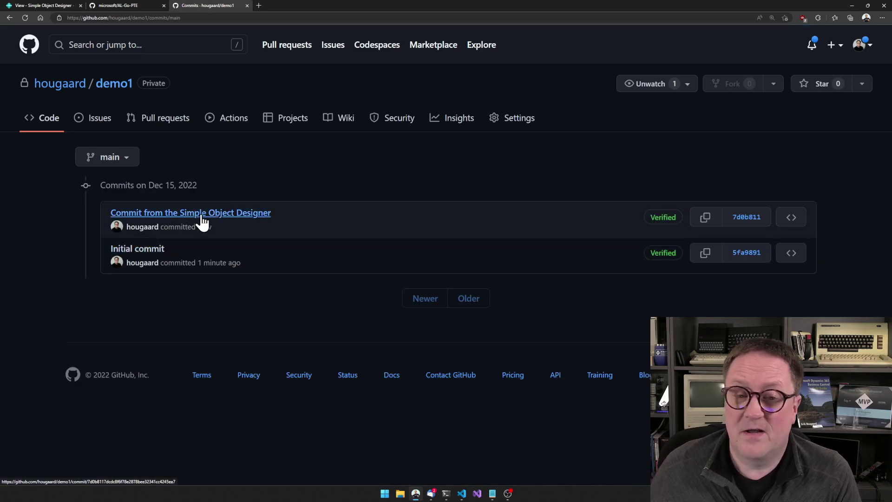
pyautogui.hotkey('alt', 'Left')
# Step: Browse TheApp/src/TableExtensions to view Sales_Line_TableExt.al, then return to Business Central
pyautogui.click(117, 223)
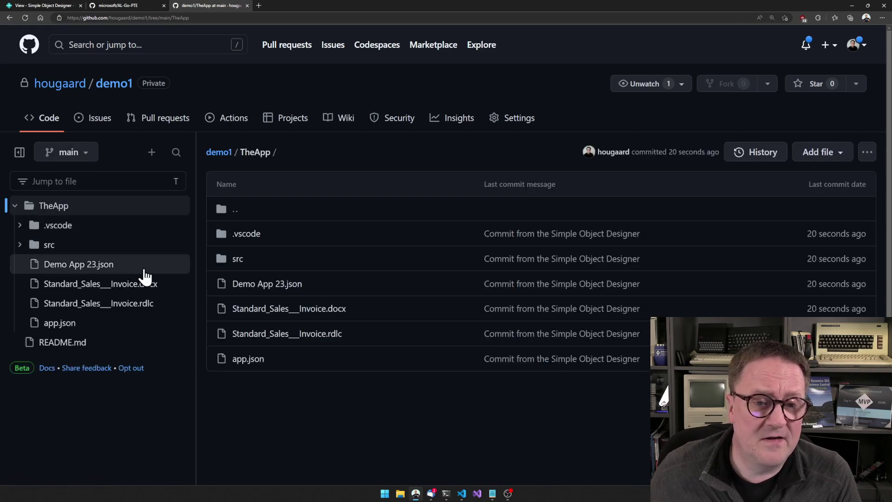
pyautogui.click(47, 245)
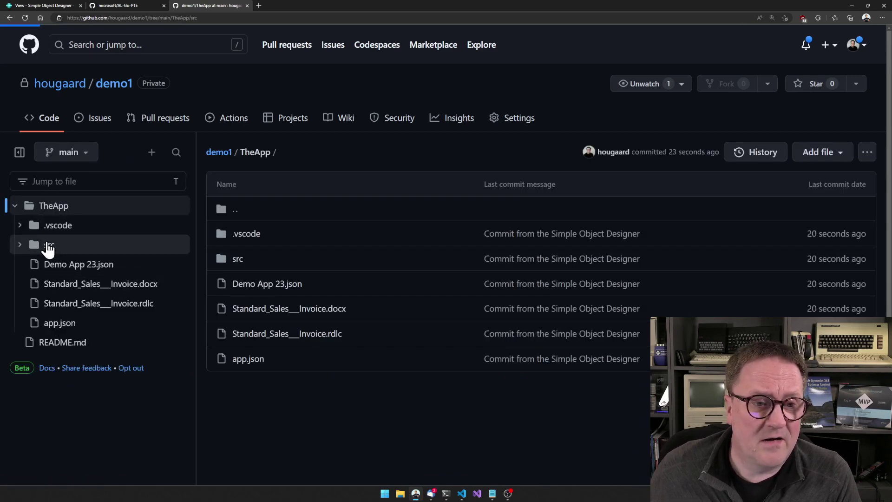
pyautogui.click(76, 386)
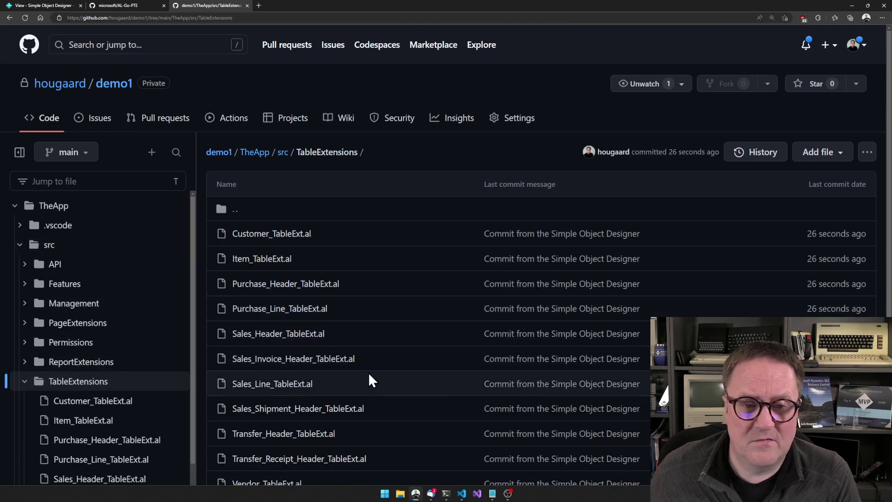
pyautogui.click(245, 384)
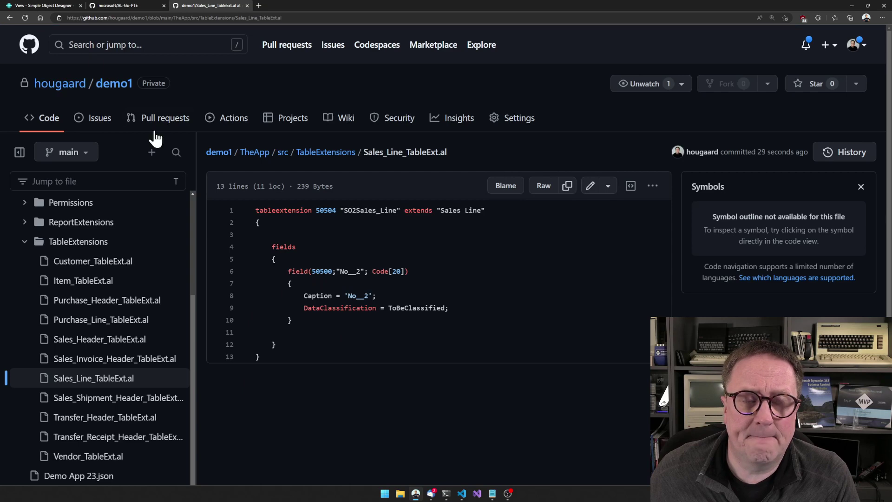
pyautogui.click(57, 5)
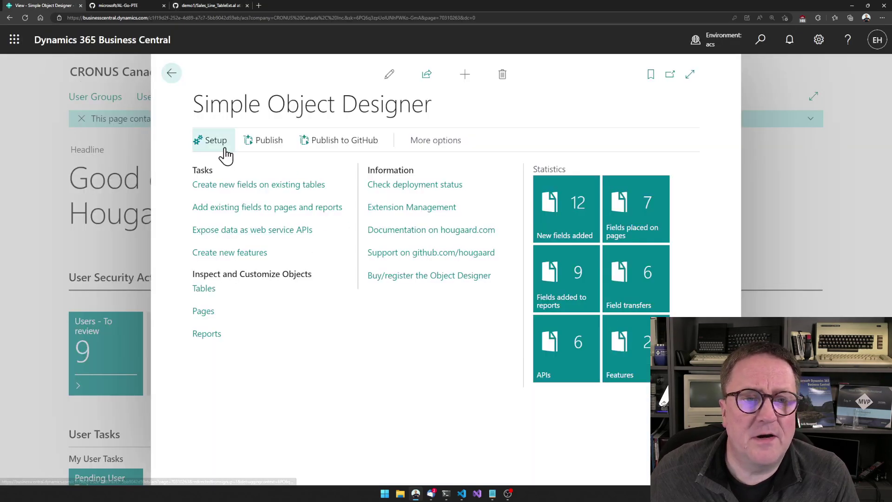
# Step: Add a Decimal field DemoField to table 37 Sales Line and open its page placements
pyautogui.click(224, 188)
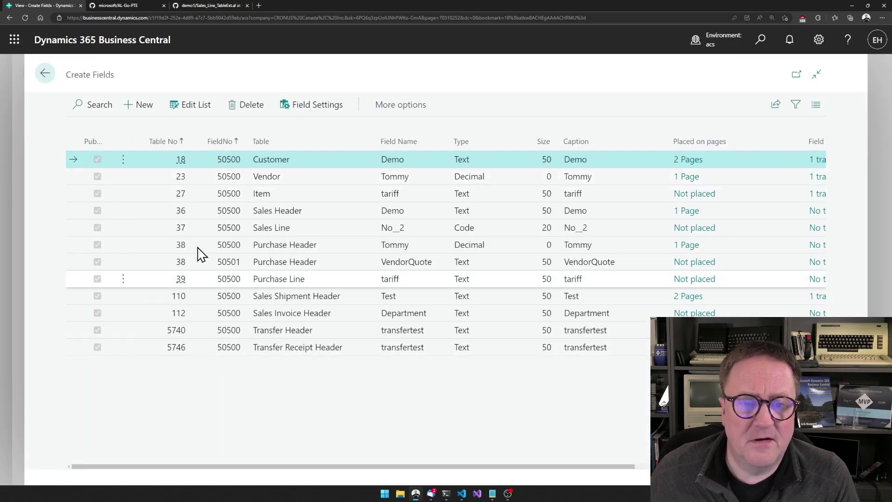
pyautogui.click(146, 105)
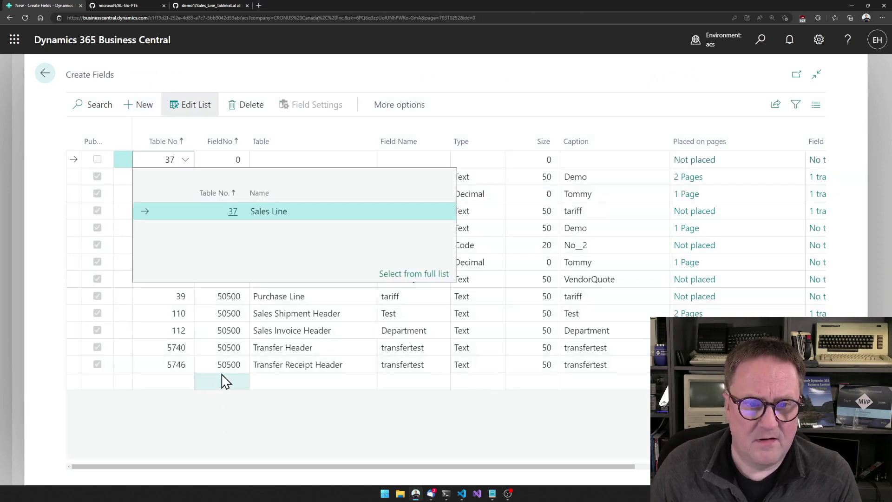
pyautogui.press('Tab')
pyautogui.press('Tab')
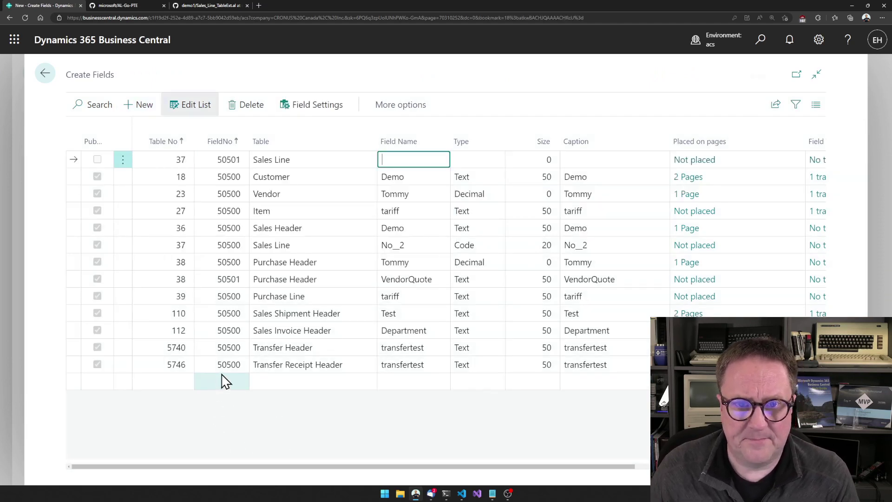
pyautogui.write('DemoField')
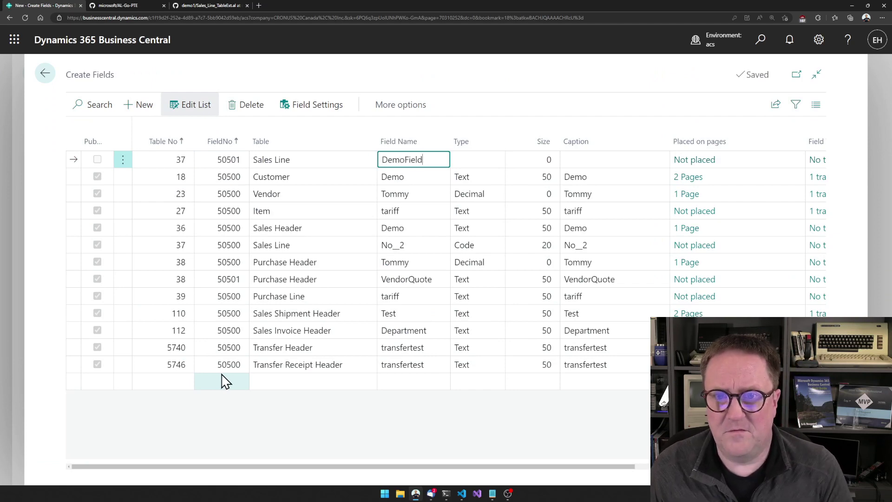
pyautogui.press('Tab')
pyautogui.write('dec')
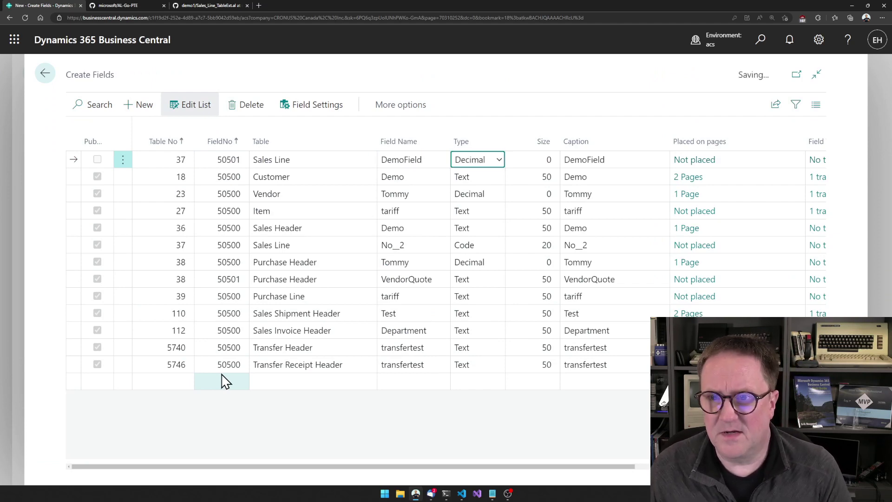
pyautogui.press('Tab')
pyautogui.press('Tab')
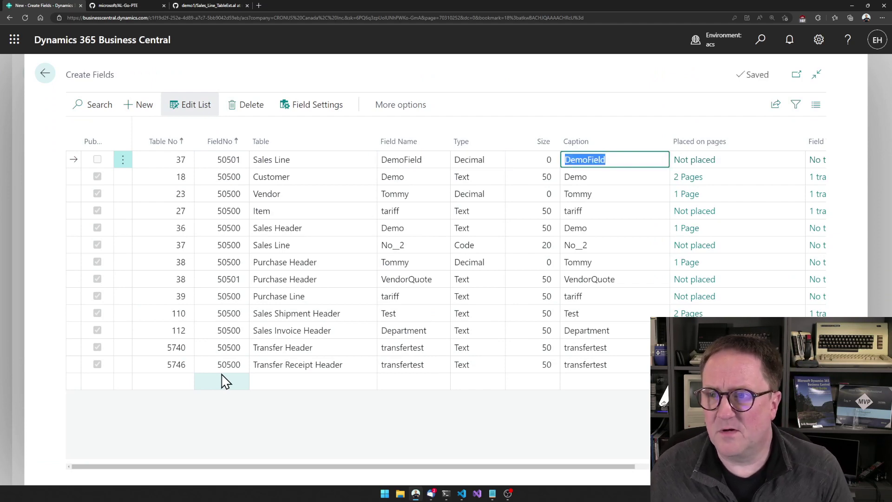
pyautogui.click(699, 162)
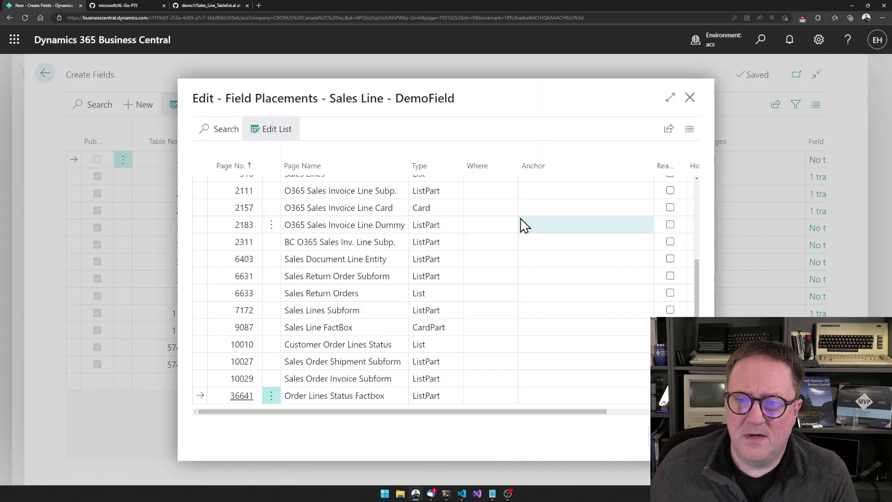
# Step: Place DemoField AddAfter the No. anchor on Sales Order Subform (page 46)
pyautogui.click(525, 225)
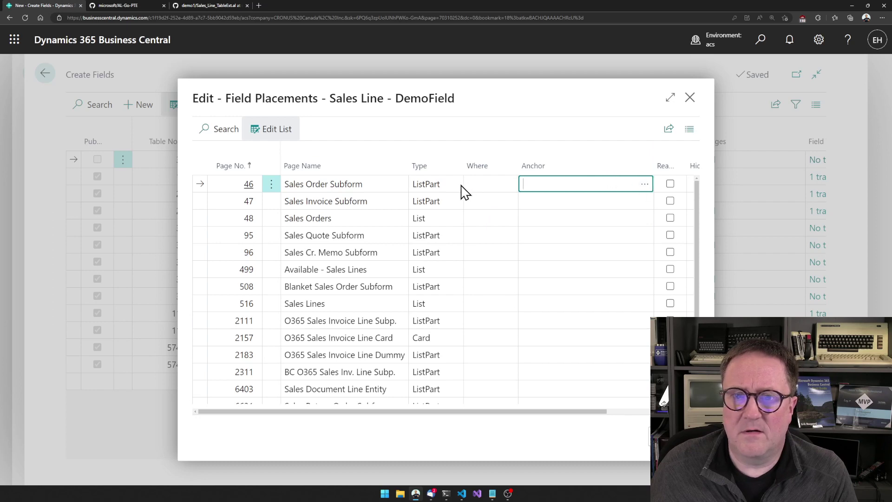
pyautogui.click(497, 189)
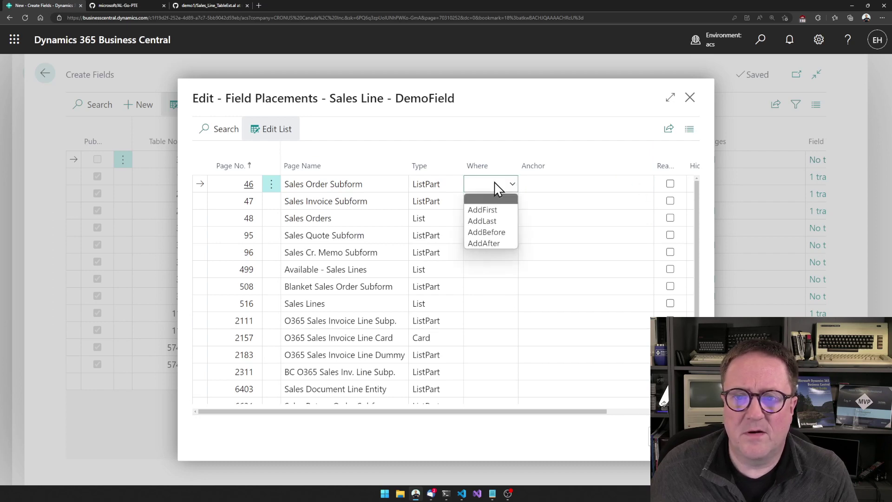
pyautogui.click(492, 241)
pyautogui.click(546, 182)
pyautogui.click(645, 185)
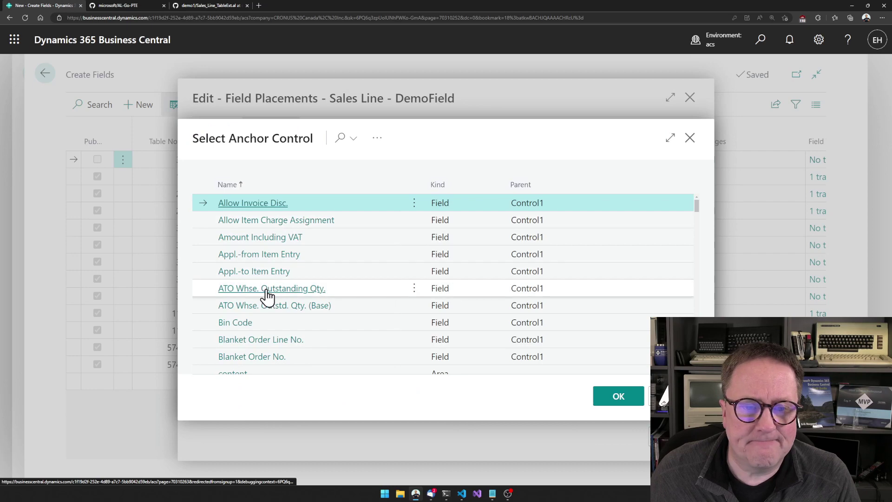
pyautogui.scroll(-3, 272, 271)
pyautogui.scroll(-9, 272, 272)
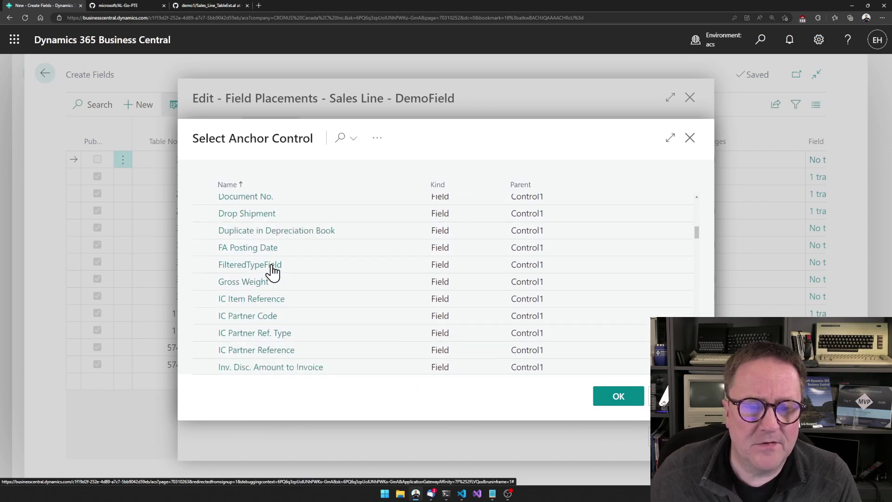
pyautogui.scroll(-3, 272, 272)
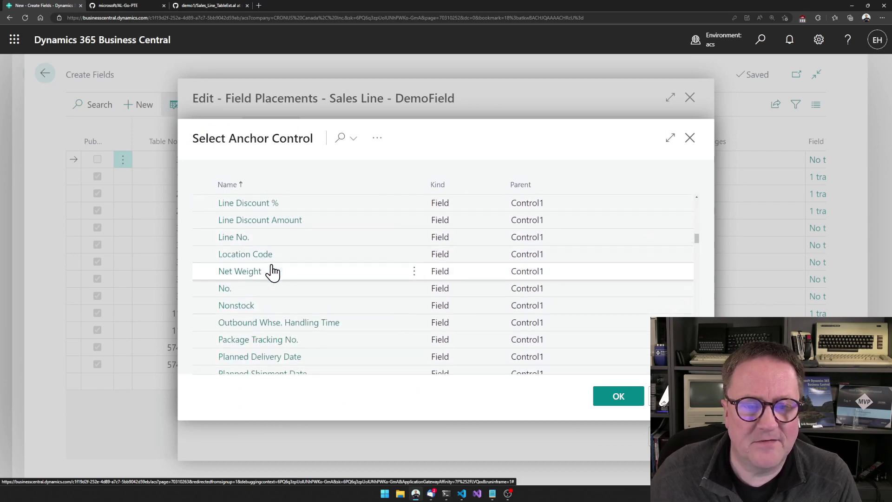
pyautogui.click(330, 288)
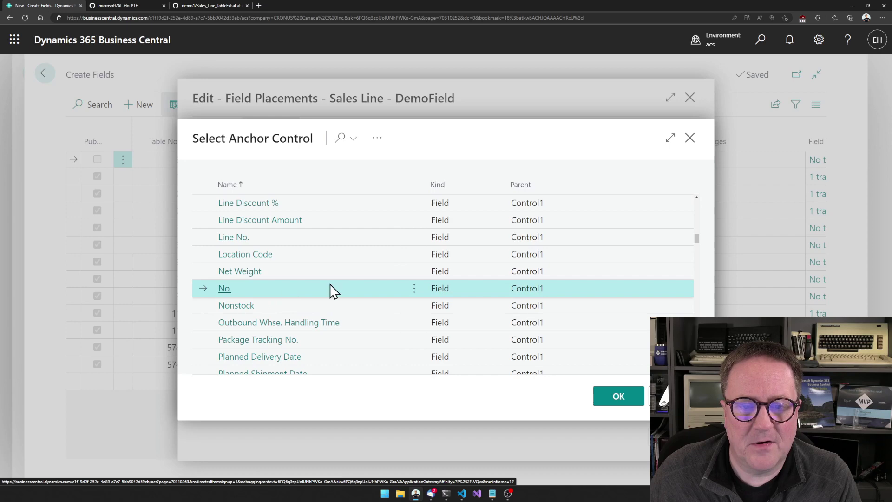
pyautogui.click(611, 403)
# Step: Copy AddAfter and the No. anchor to Sales Invoice Subform, then close Field Placements
pyautogui.click(484, 207)
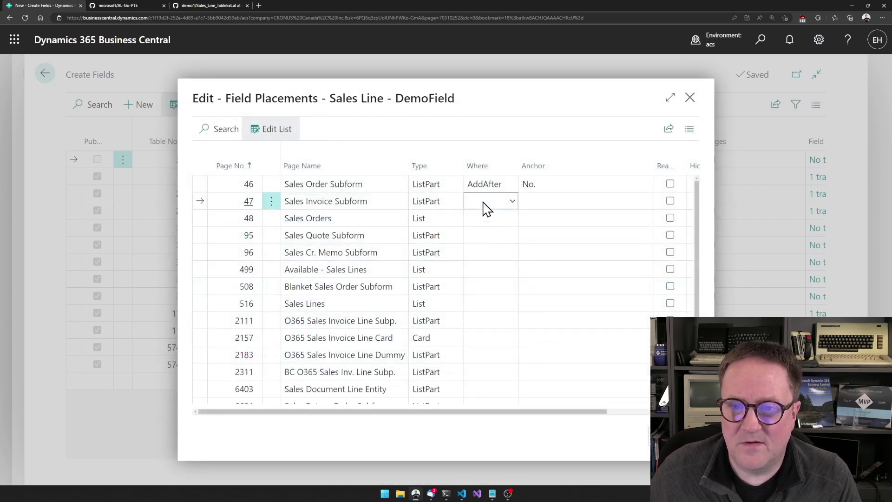
pyautogui.press('F8')
pyautogui.press('Tab')
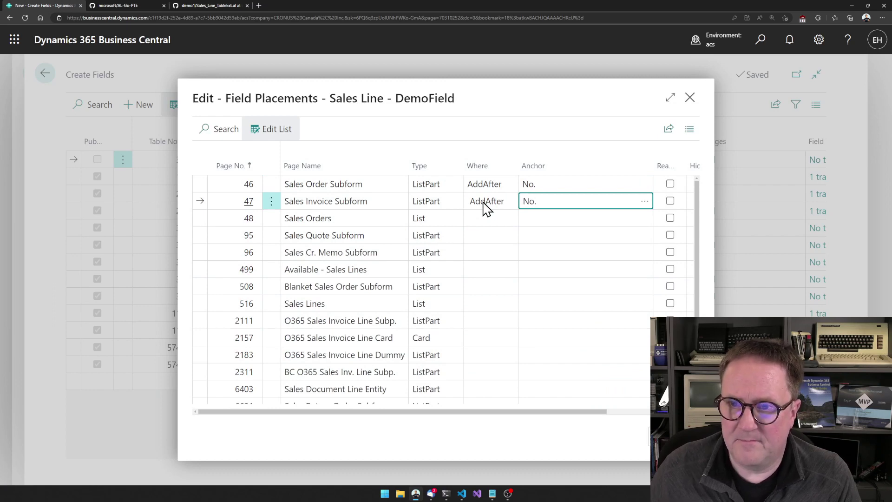
pyautogui.press('Down')
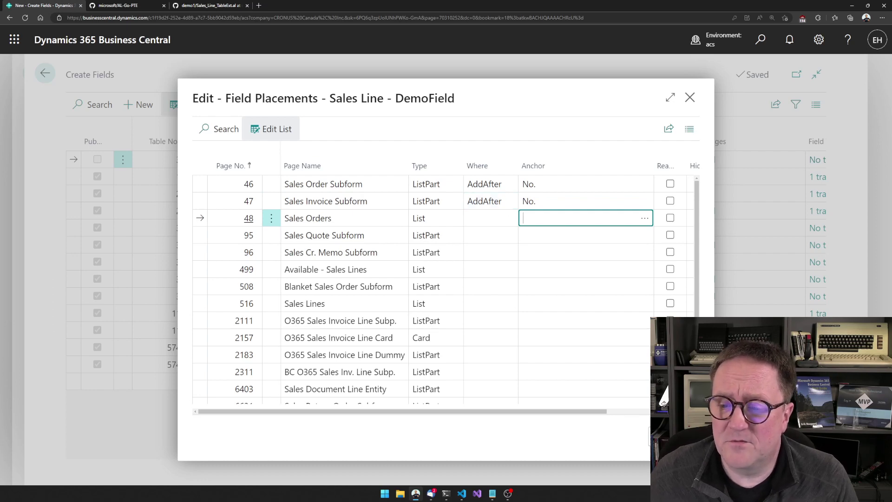
pyautogui.press('Escape')
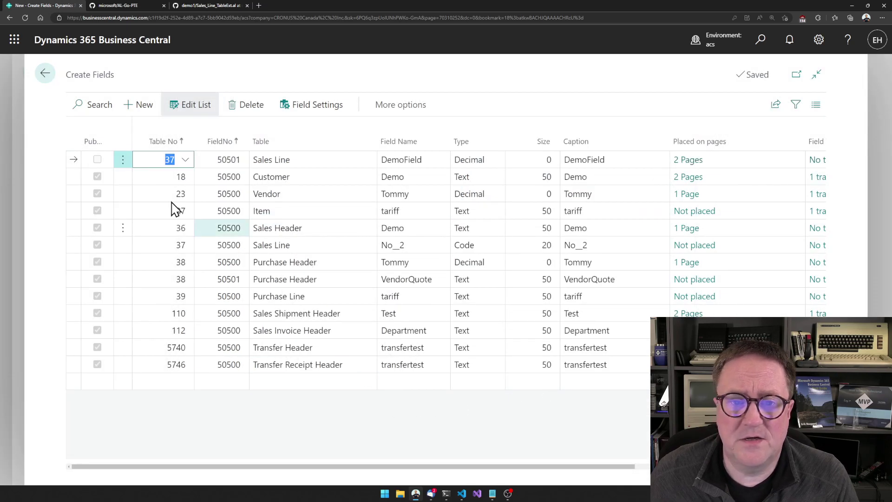
# Step: Publish the updated app to GitHub, acknowledge 'GitHub updated!', and return to the GitHub tab
pyautogui.click(39, 76)
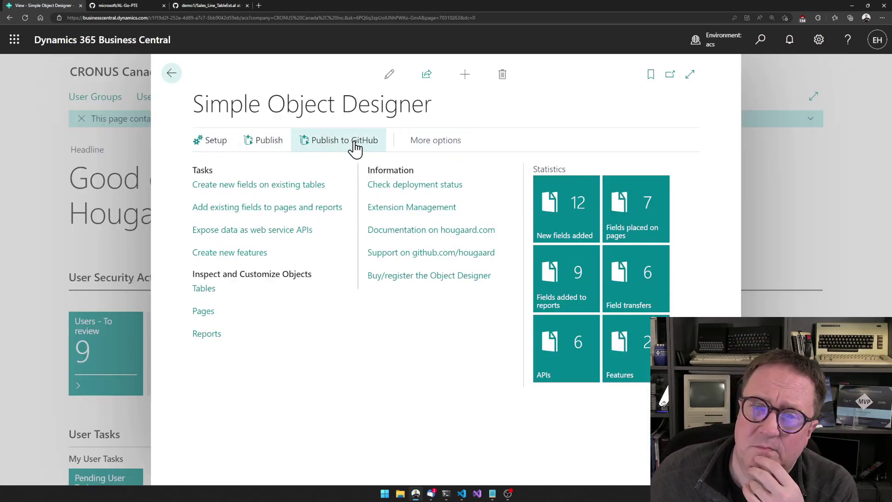
pyautogui.click(339, 141)
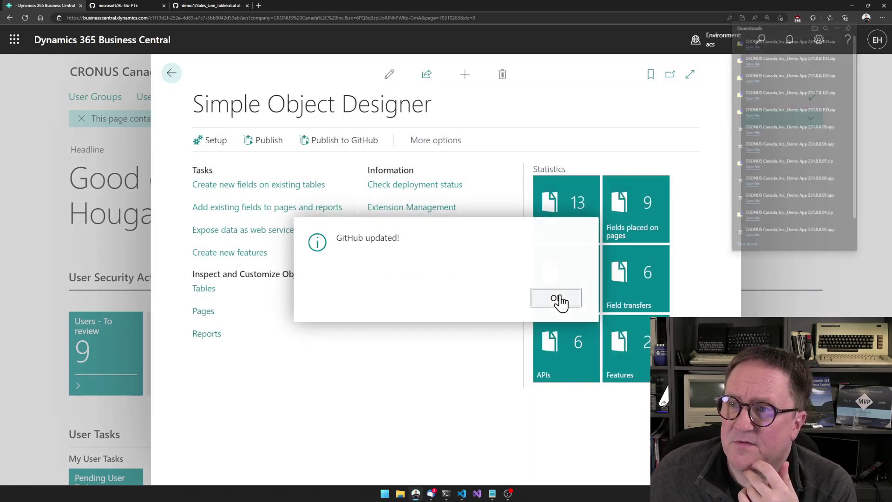
pyautogui.click(559, 301)
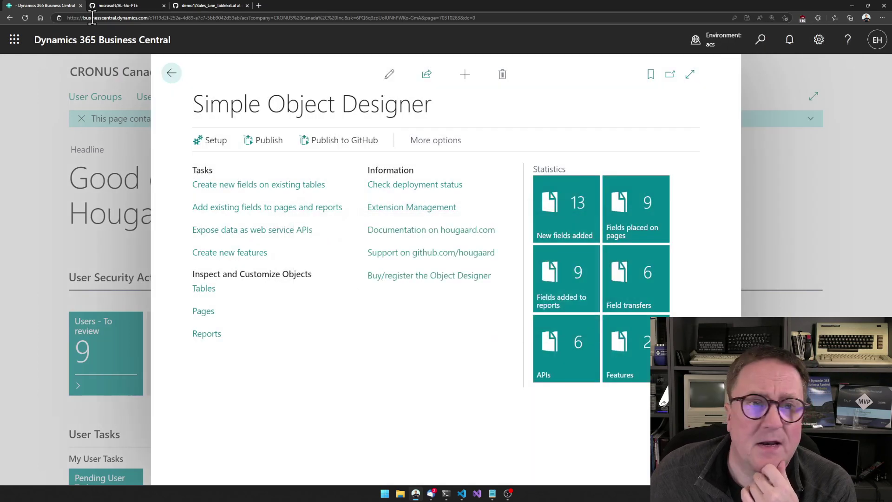
pyautogui.click(218, 6)
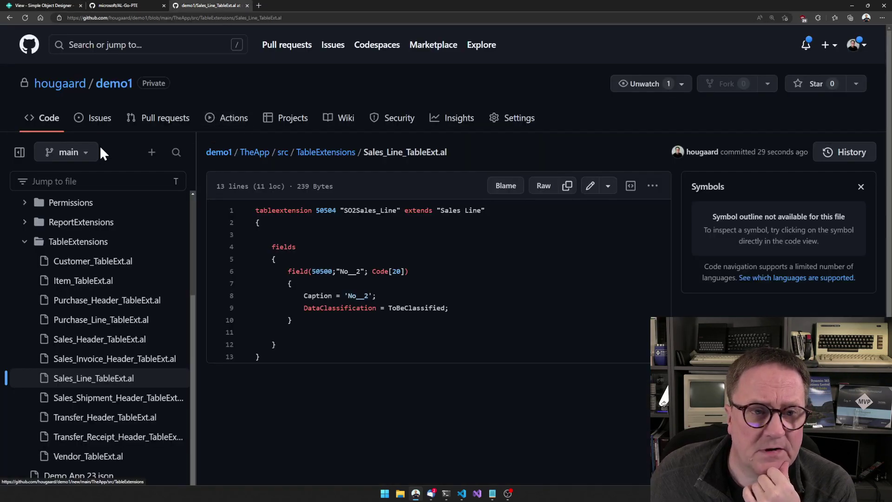
# Step: Open the newest commit from demo1's 3-commit history
pyautogui.click(123, 85)
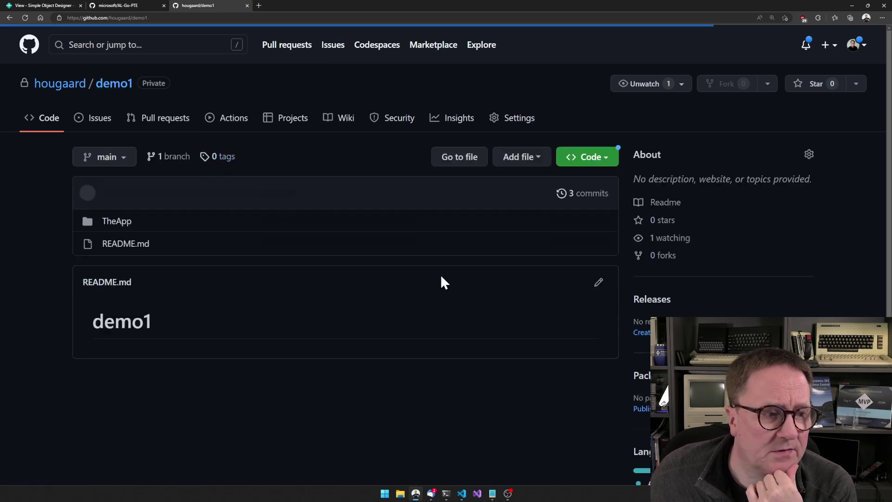
pyautogui.click(588, 195)
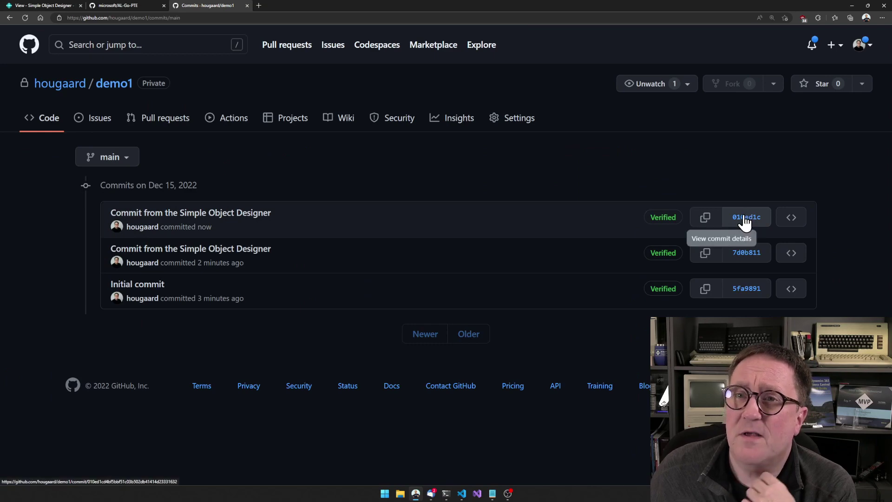
pyautogui.click(744, 218)
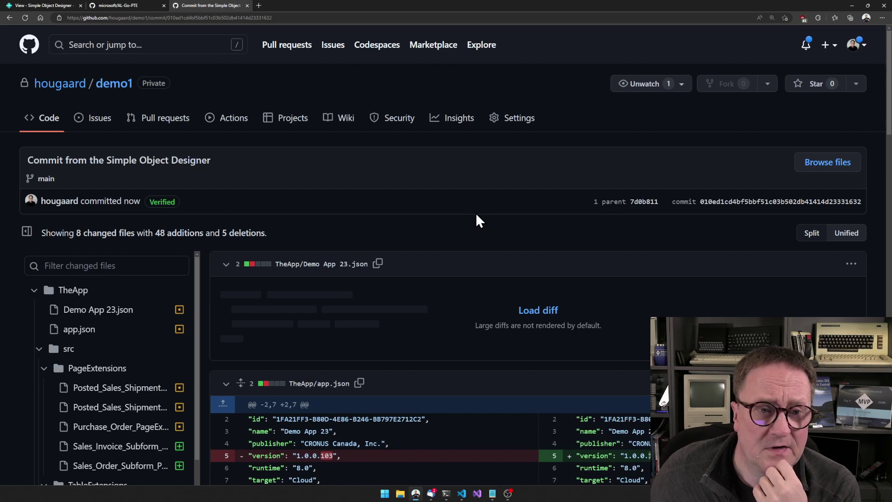
# Step: Scroll through the 8 changed-file diffs, including field 50501 DemoField, then return to Business Central
pyautogui.scroll(-3, 475, 213)
pyautogui.scroll(-2, 476, 212)
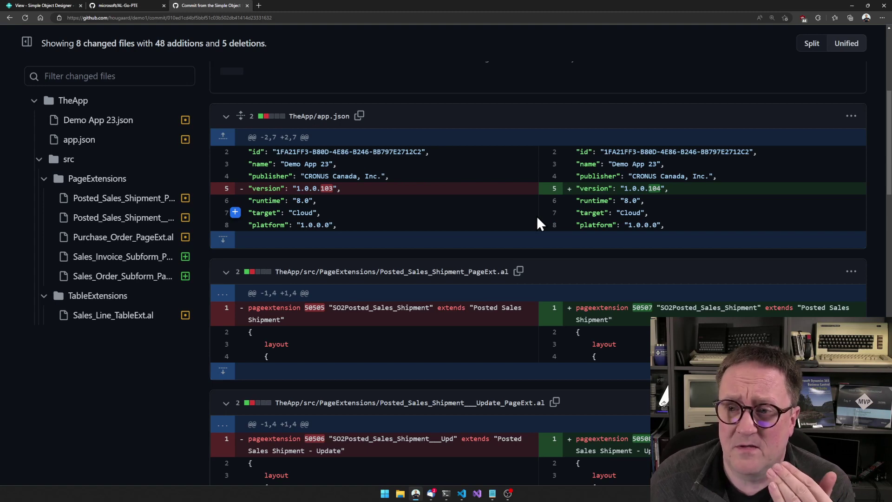
pyautogui.scroll(-2, 537, 216)
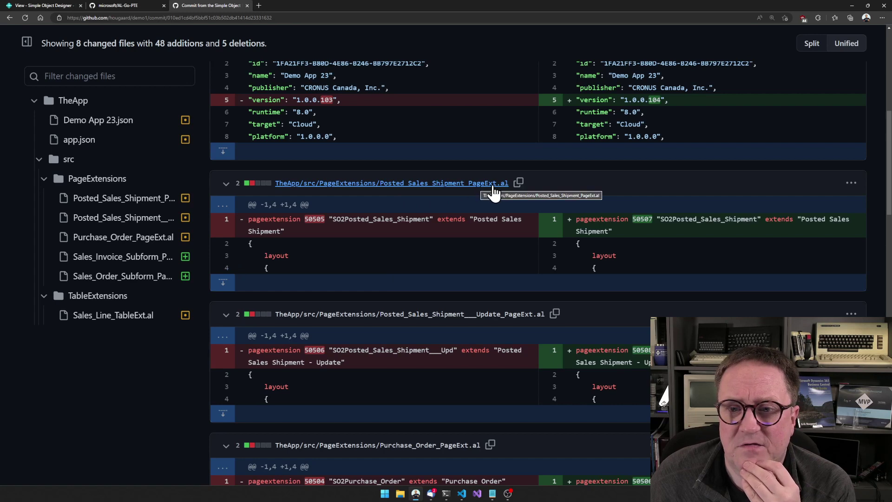
pyautogui.scroll(-1, 510, 242)
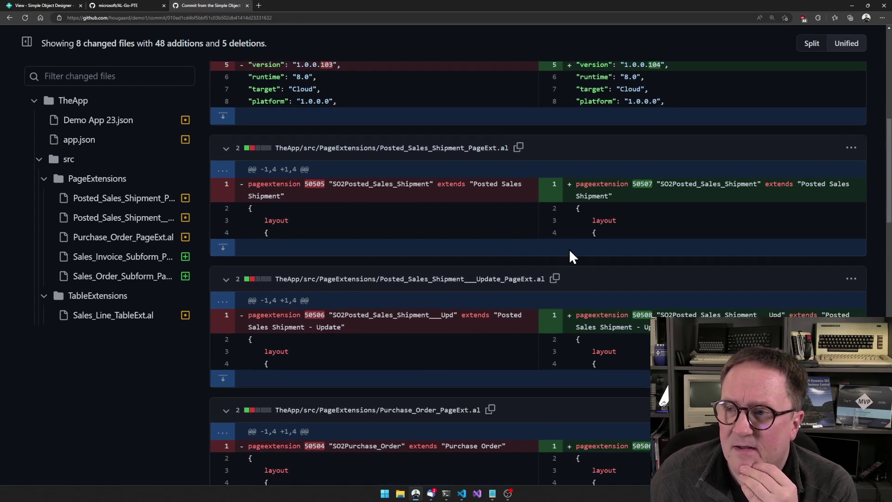
pyautogui.scroll(-6, 513, 268)
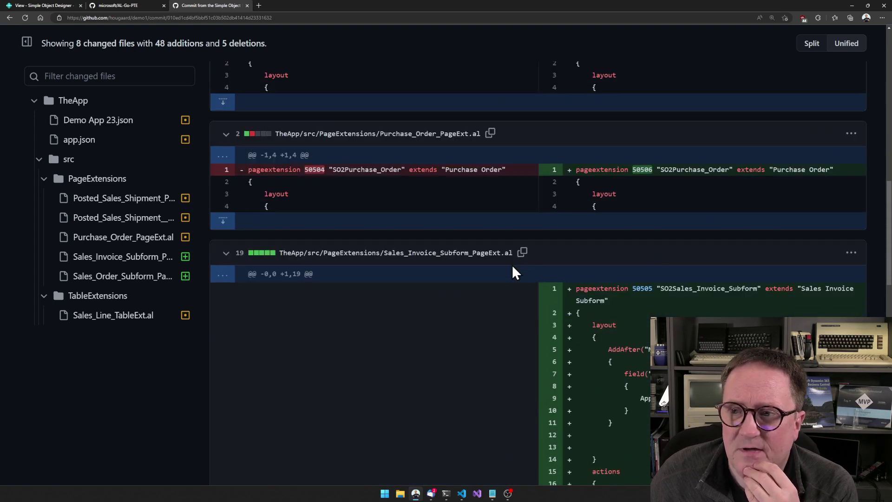
pyautogui.scroll(-3, 512, 264)
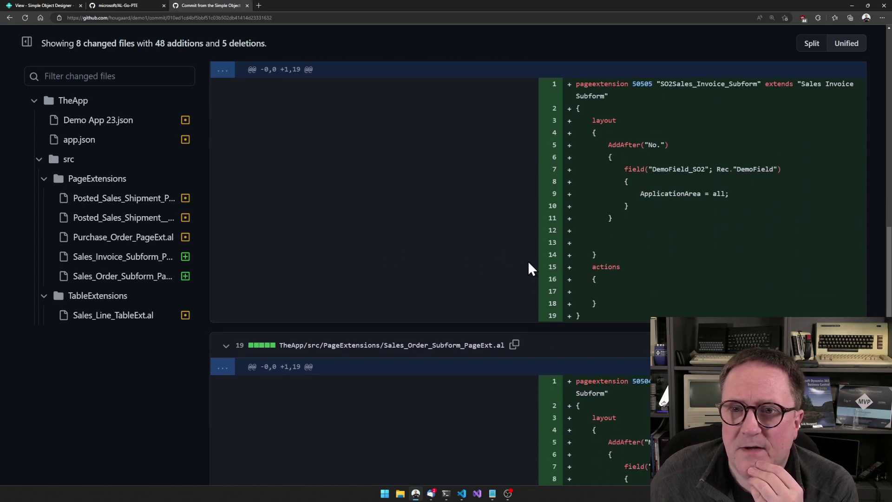
pyautogui.scroll(1, 527, 261)
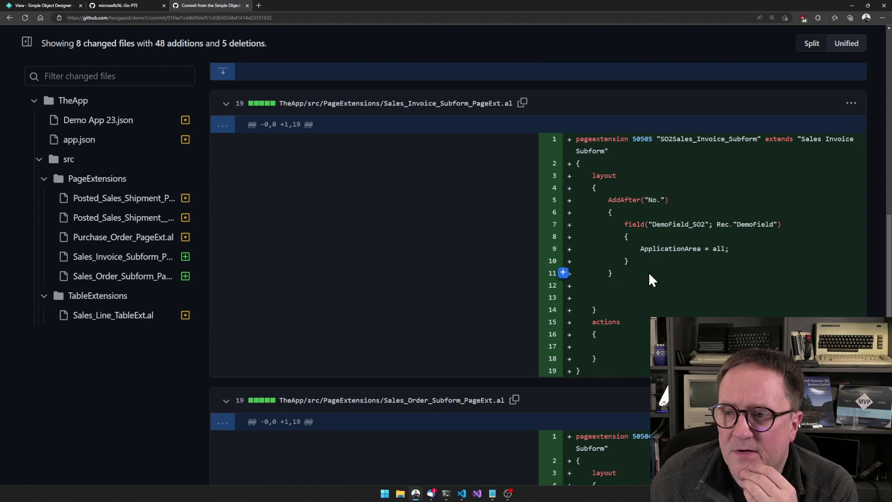
pyautogui.scroll(-8, 648, 272)
pyautogui.scroll(-3, 638, 300)
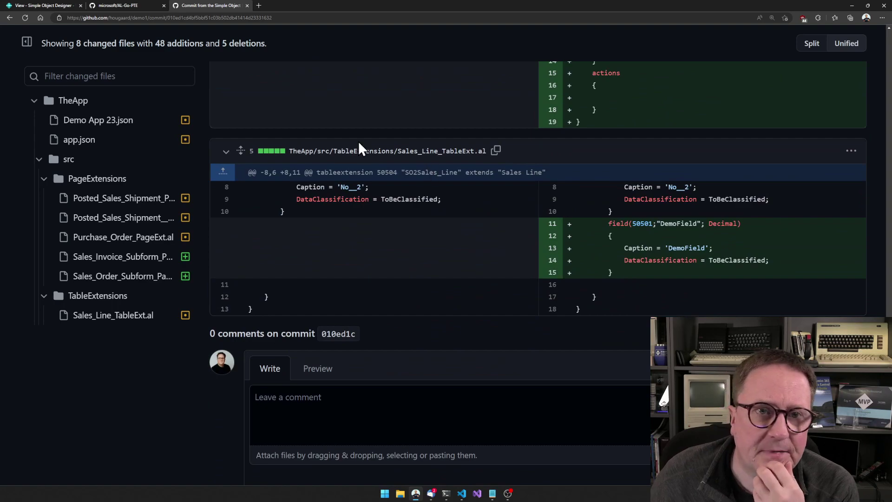
pyautogui.scroll(20, 358, 141)
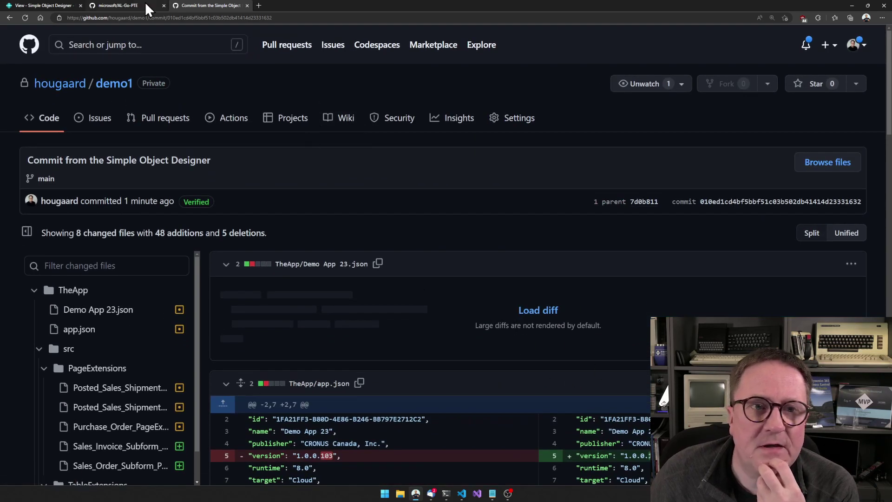
pyautogui.click(54, 7)
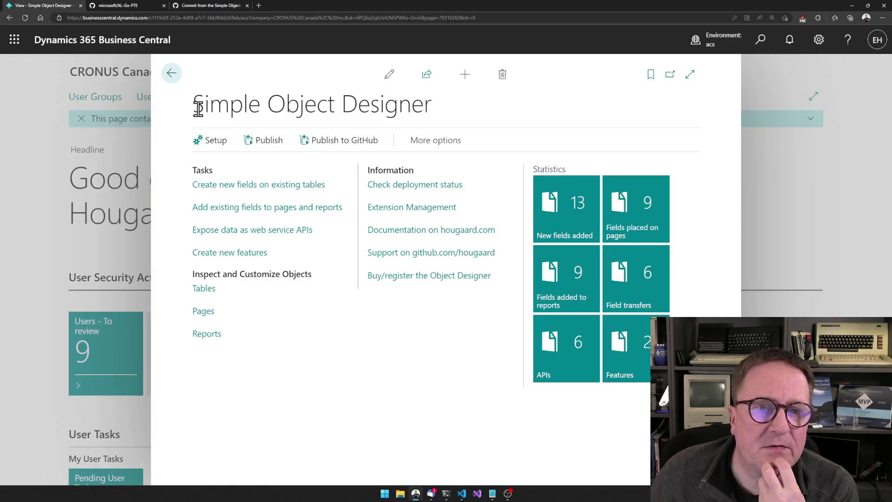
# Step: Inspect the GitHub/AL-Go Integration settings targeting demo1, then close Setup without changes
pyautogui.click(222, 148)
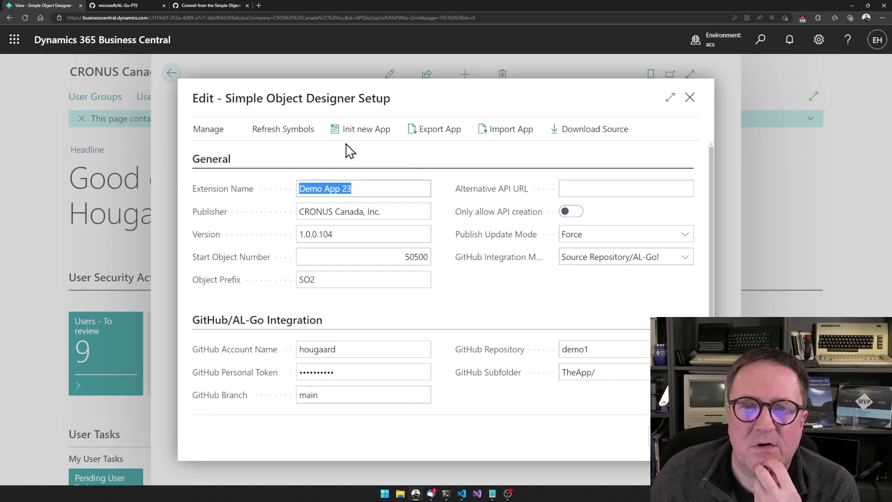
pyautogui.click(689, 98)
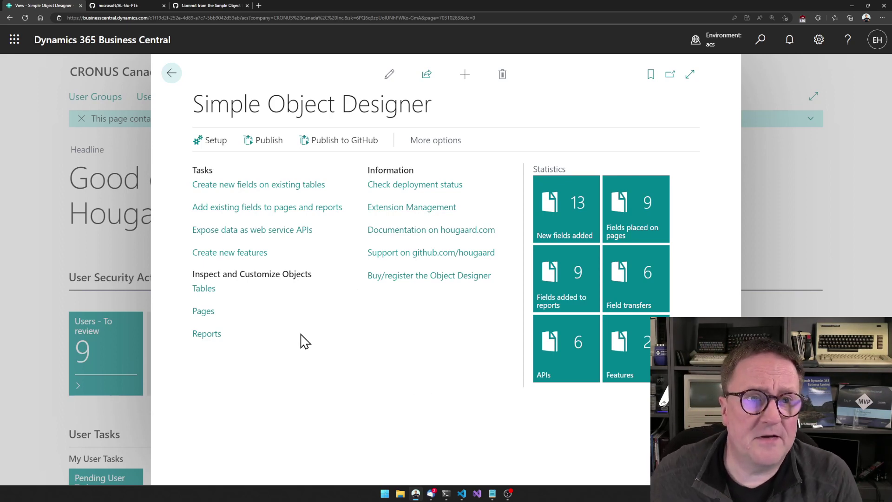
# Step: Start a new repository from the microsoft/AL-Go-PTE template using Use this template
pyautogui.click(122, 5)
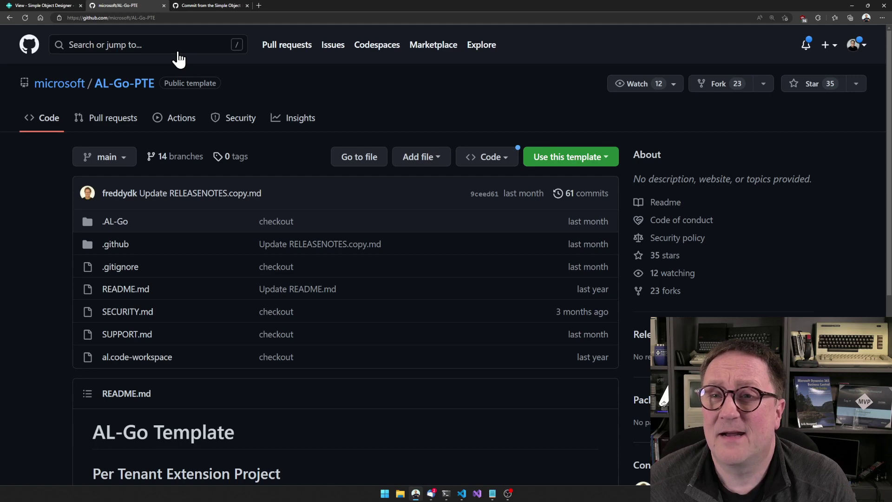
pyautogui.click(554, 157)
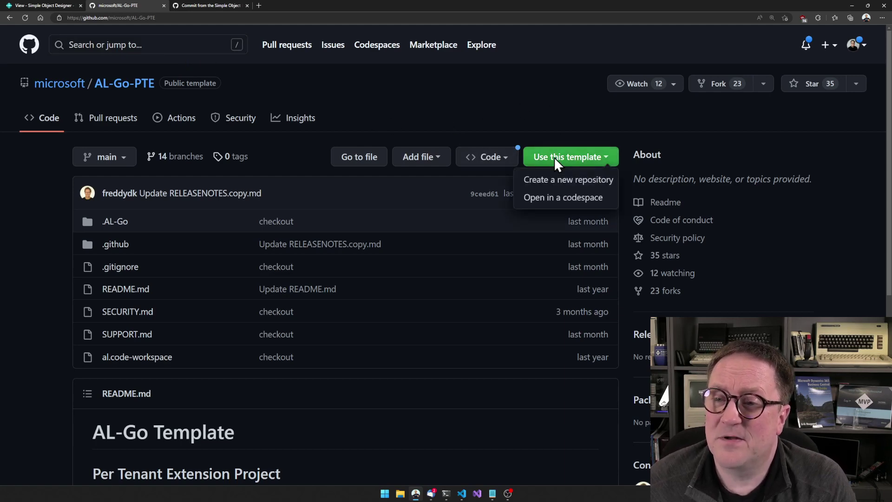
pyautogui.click(565, 182)
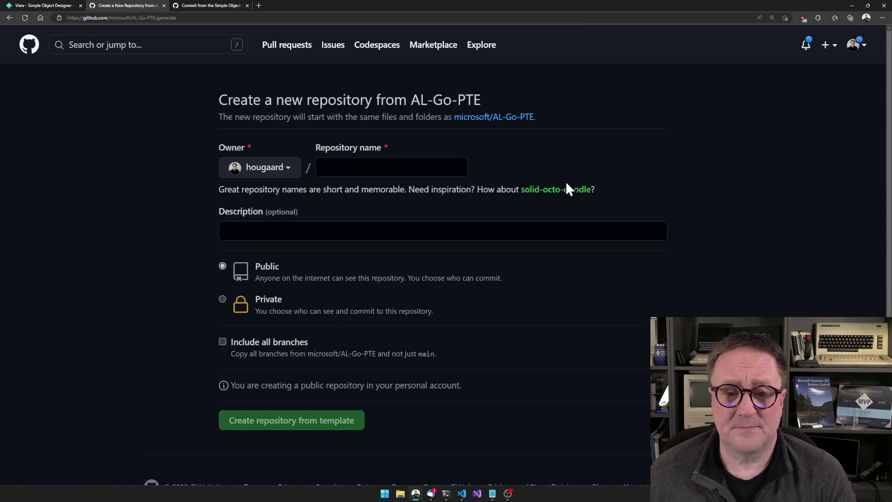
# Step: Create the private repository 'demo2' from the AL-Go-PTE template
pyautogui.click(431, 173)
pyautogui.write('demo2')
pyautogui.press('Tab')
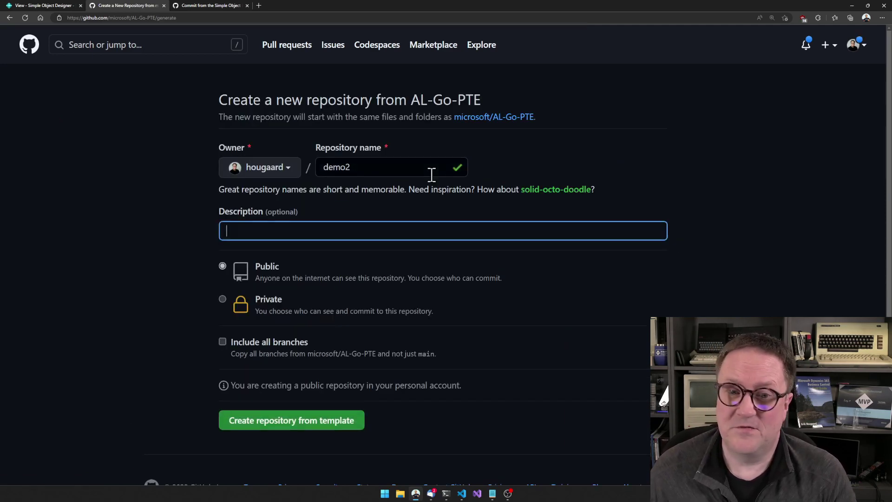
pyautogui.click(223, 299)
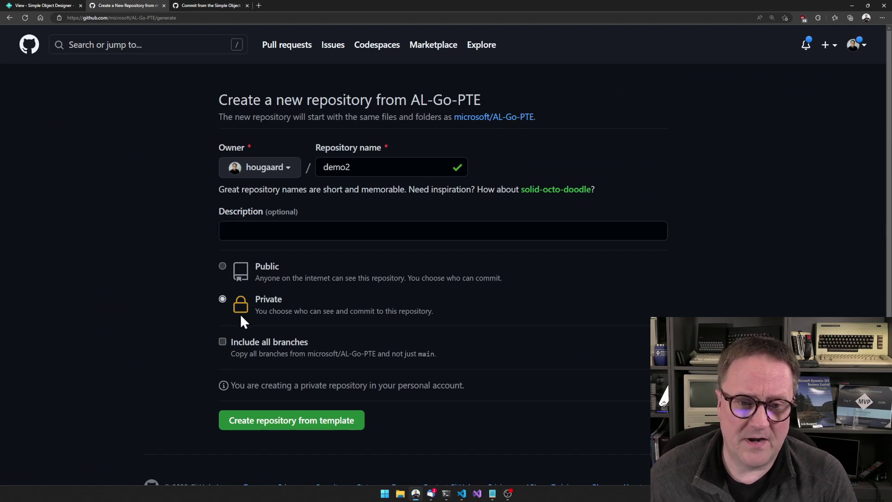
pyautogui.scroll(-1, 274, 339)
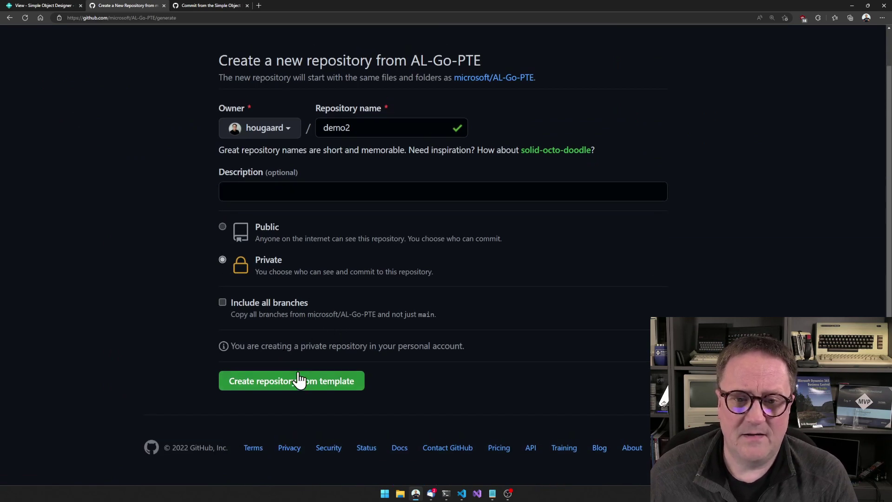
pyautogui.click(281, 381)
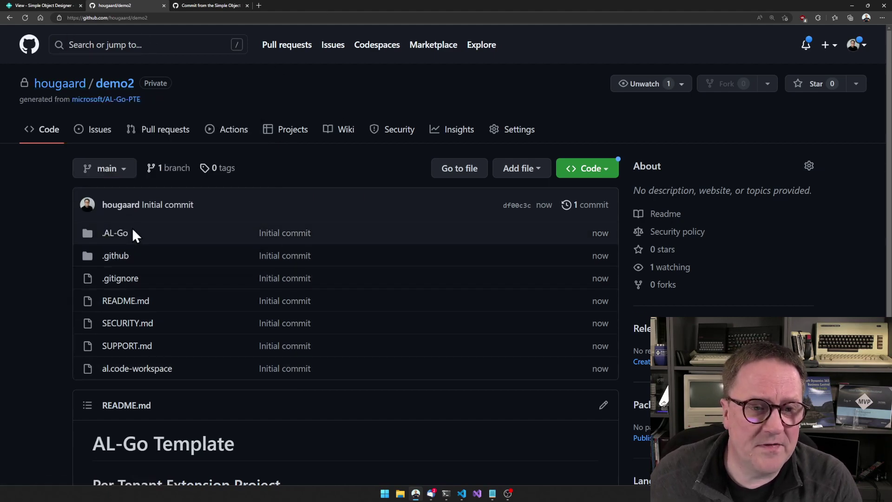
# Step: Check that demo2's Actions page shows no workflow runs, then return to Business Central
pyautogui.scroll(-2, 188, 306)
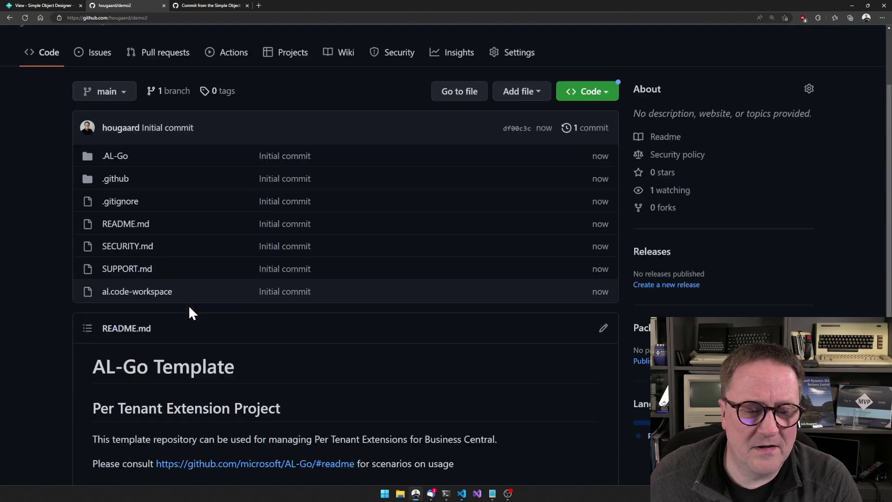
pyautogui.scroll(-2, 189, 307)
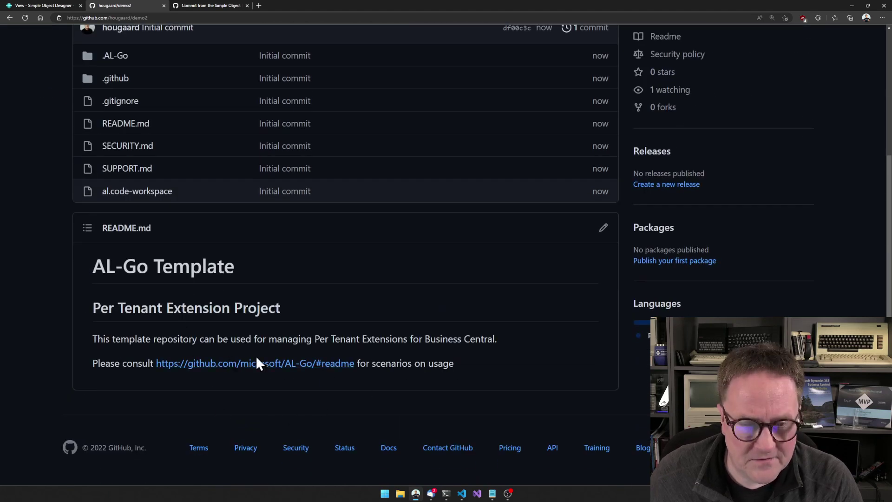
pyautogui.scroll(4, 274, 375)
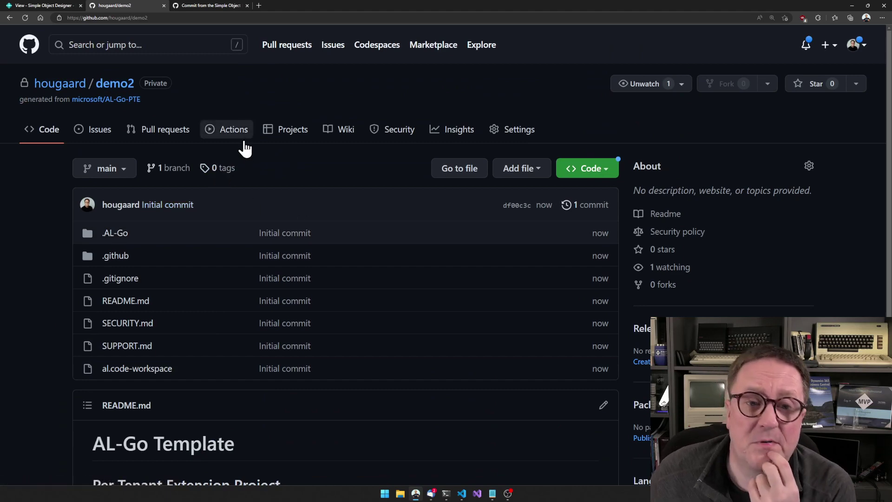
pyautogui.click(223, 130)
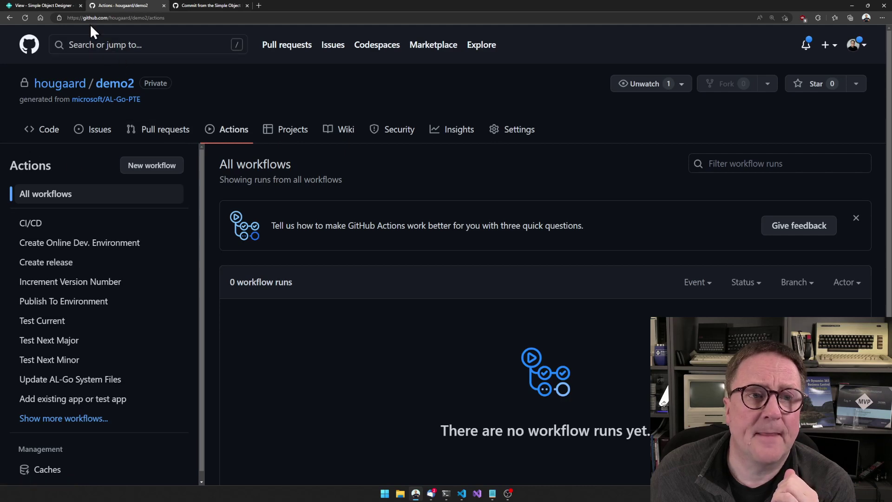
pyautogui.click(45, 7)
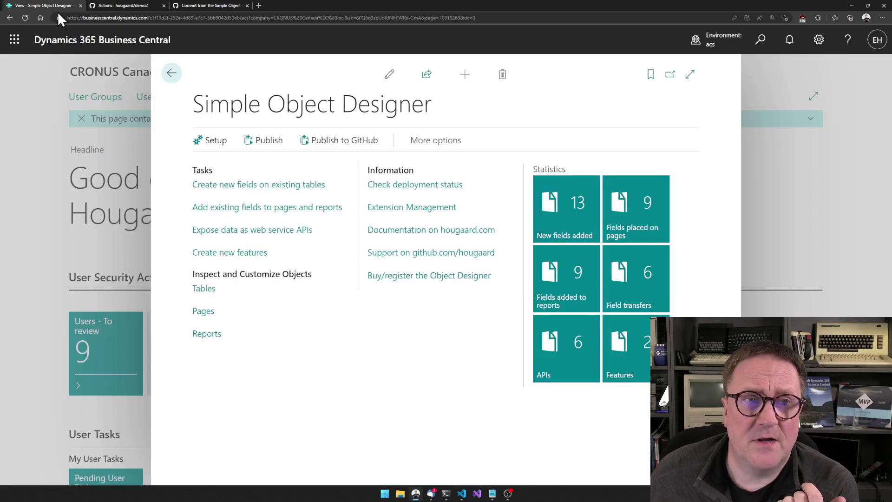
# Step: Change the Simple Object Designer's GitHub Repository setting from demo1 to demo2
pyautogui.click(212, 140)
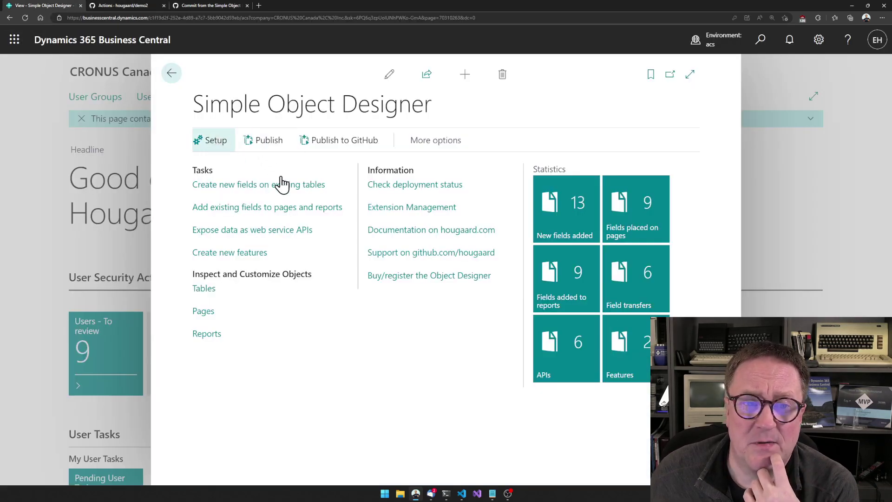
pyautogui.click(599, 351)
pyautogui.click(617, 348)
pyautogui.press('BackSpace')
pyautogui.press('Tab')
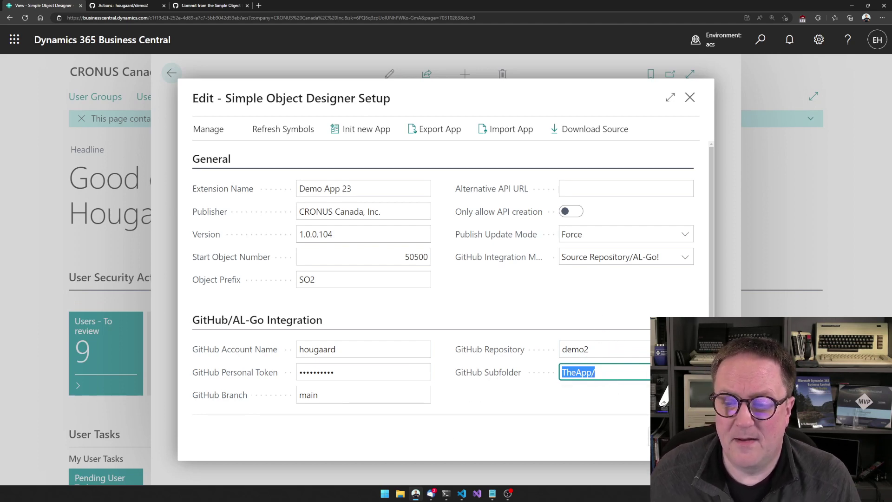
pyautogui.press('Escape')
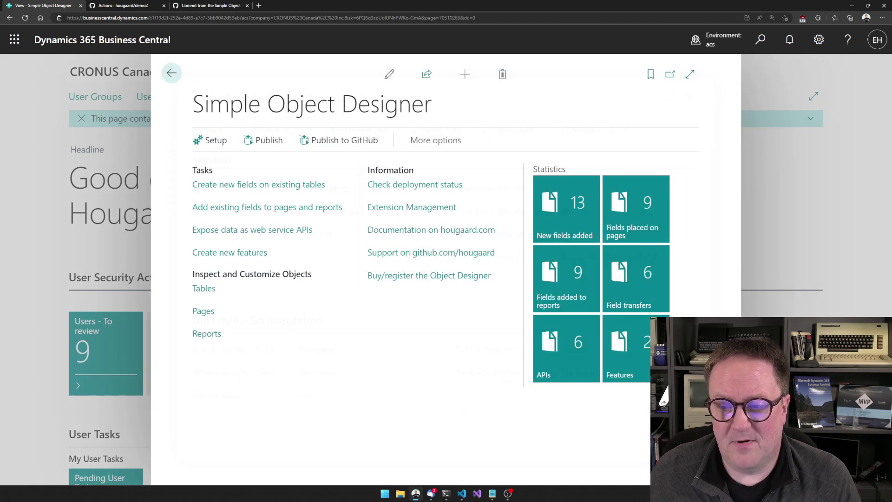
# Step: Publish the app to demo2, acknowledge 'GitHub updated!', and return to GitHub
pyautogui.click(327, 145)
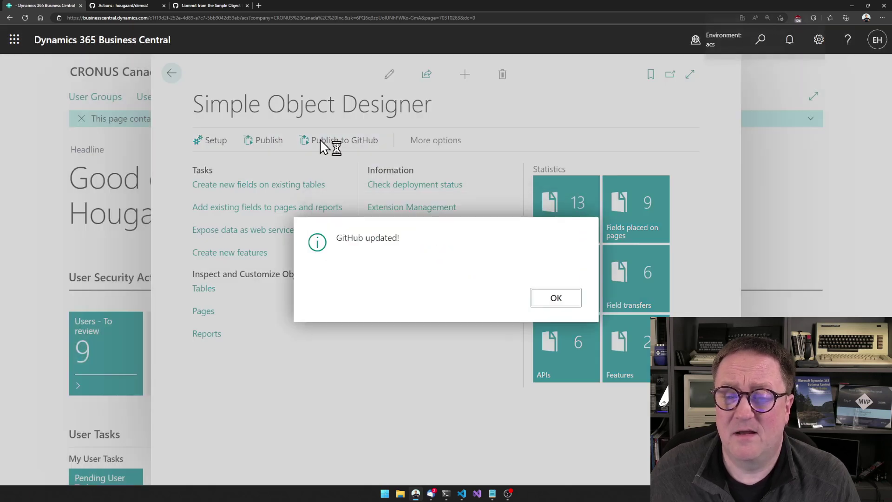
pyautogui.click(555, 299)
pyautogui.click(123, 6)
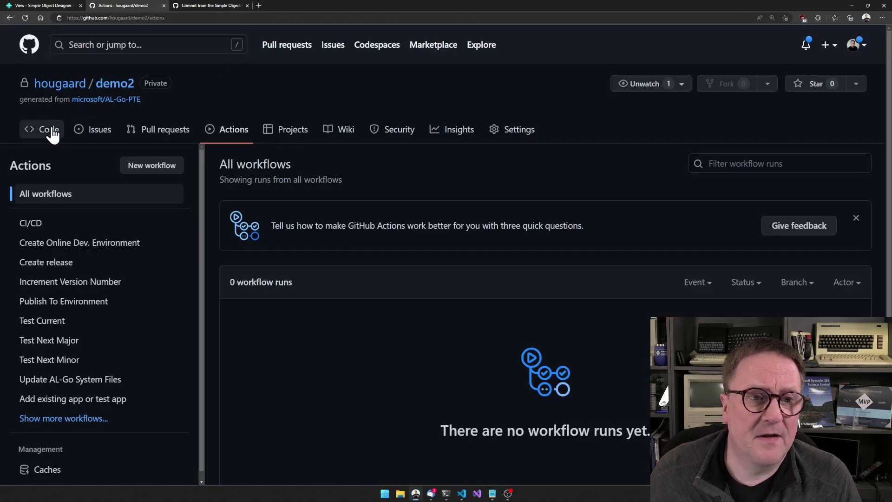
# Step: Verify demo2's commit list shows the Simple Object Designer commit and Actions lists CI/CD #1
pyautogui.click(120, 86)
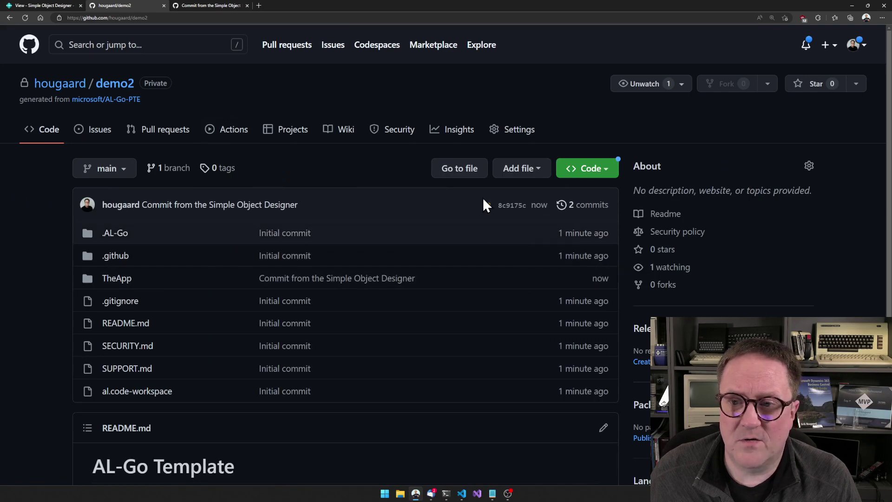
pyautogui.click(586, 205)
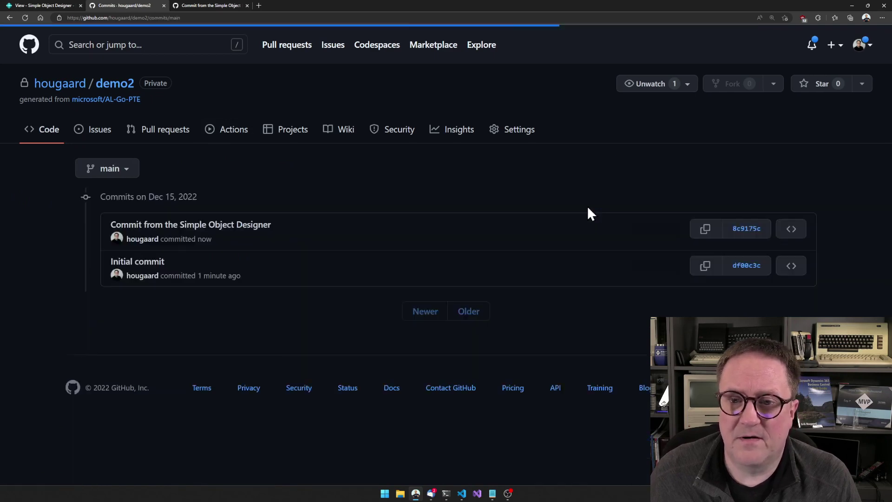
pyautogui.click(104, 86)
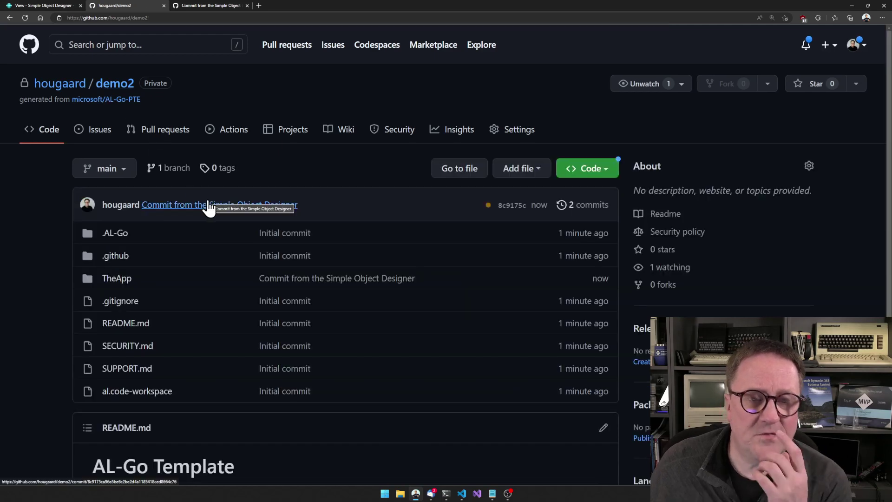
pyautogui.click(229, 132)
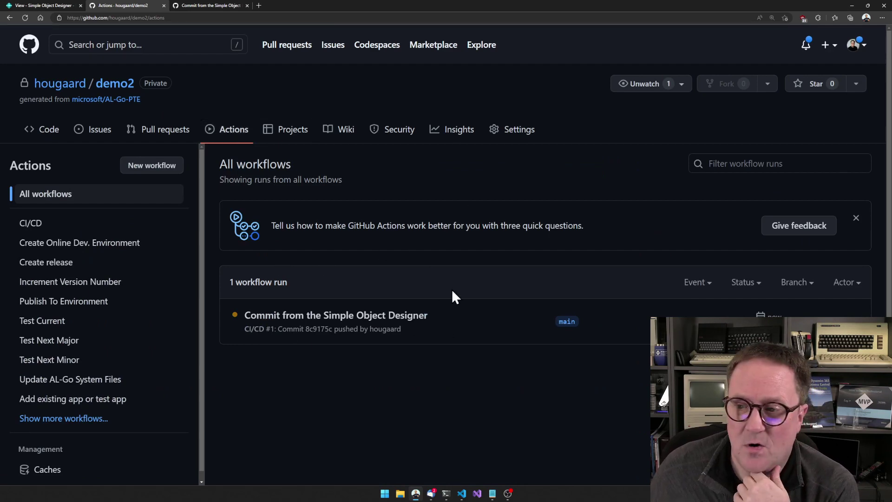
# Step: Open the in-progress CI/CD #1 run 'Commit from the Simple Object Designer' from the Actions list
pyautogui.scroll(-2, 451, 290)
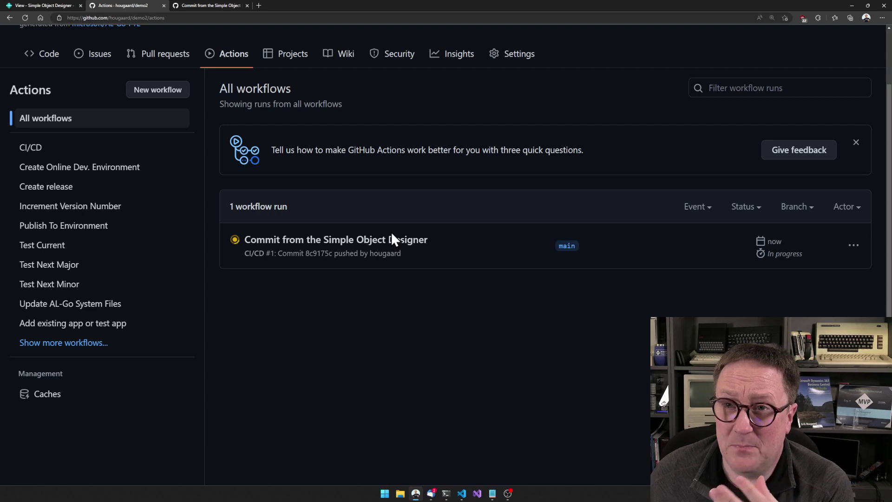
pyautogui.click(332, 240)
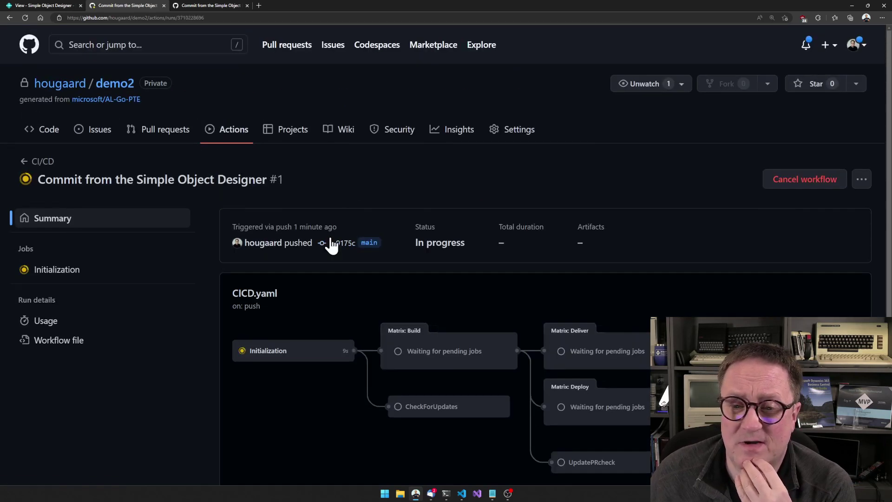